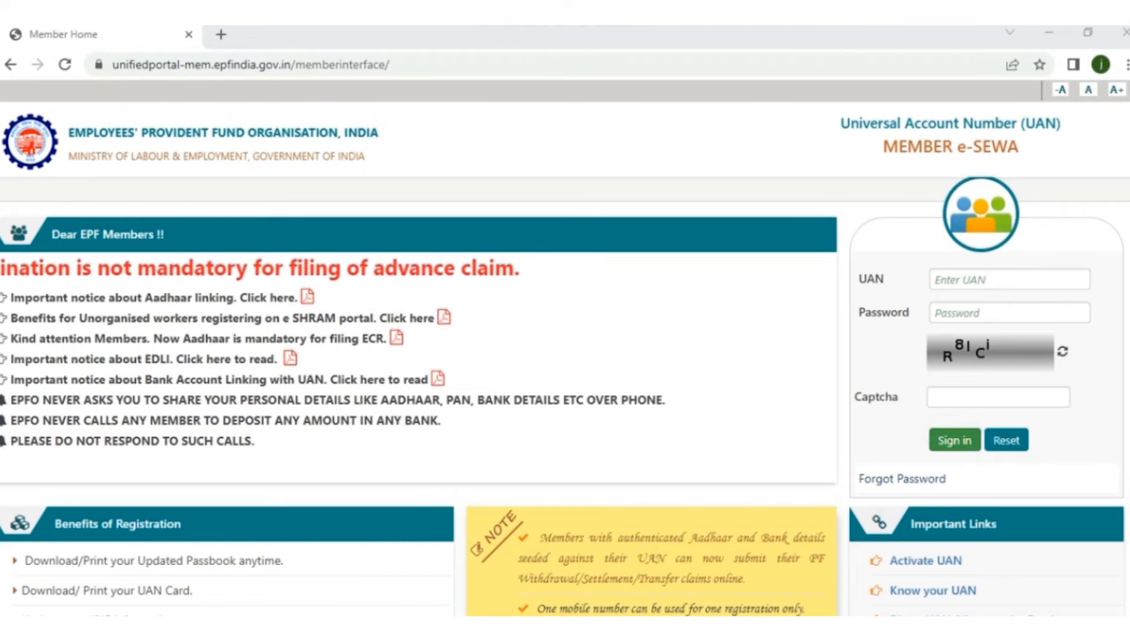
Step: Type the member's UAN, the account password and the captcha characters into the sign-in fields
left_click(1008, 279)
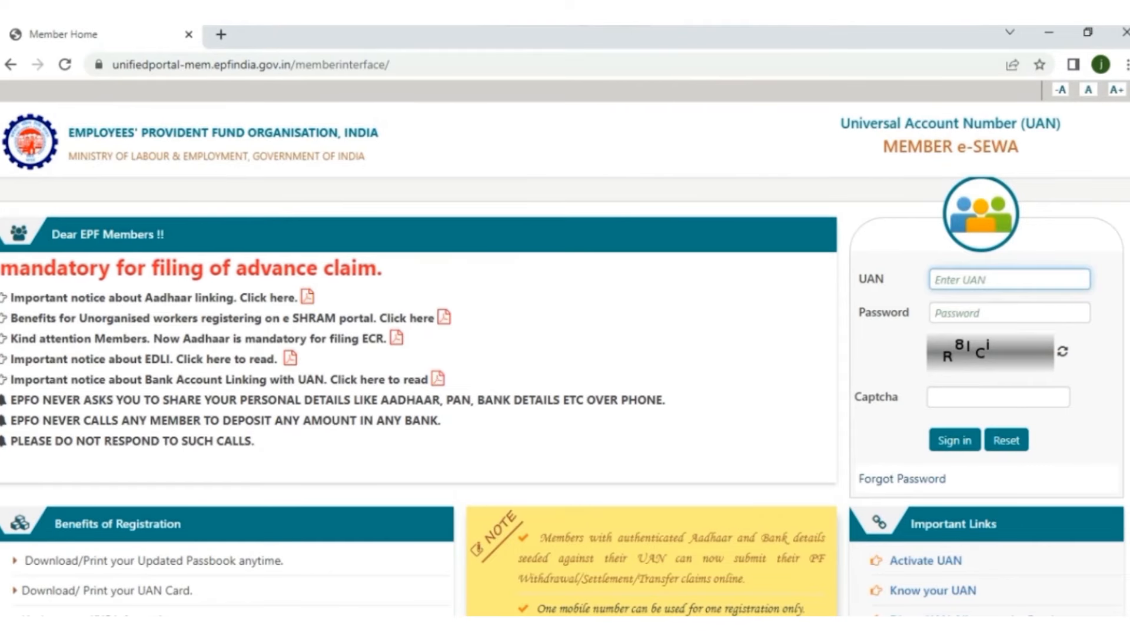
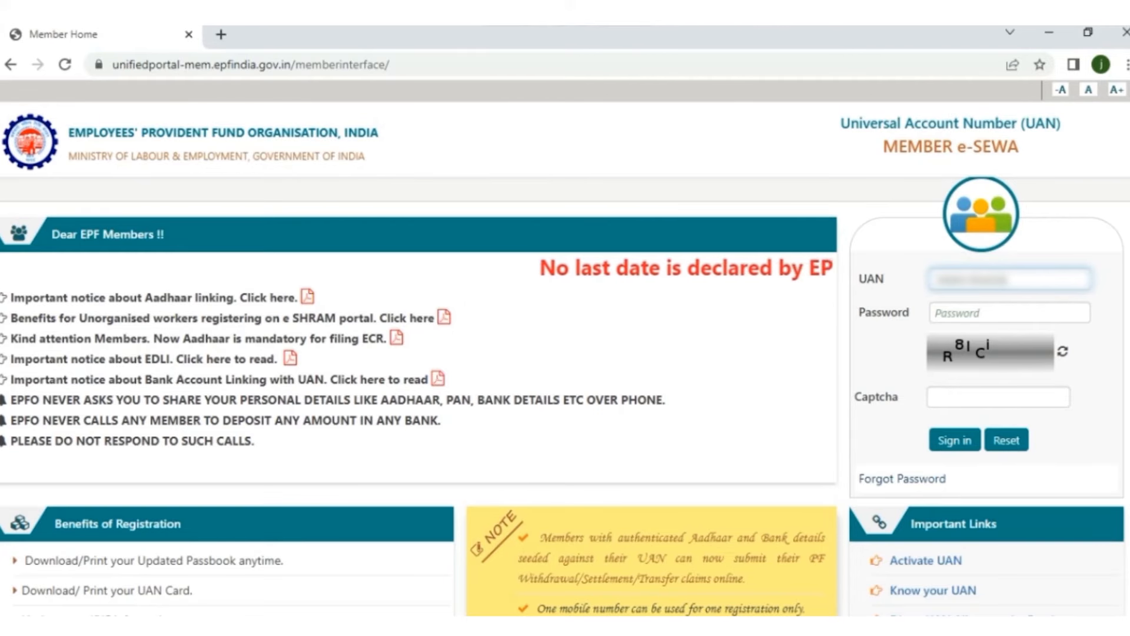
left_click(1009, 313)
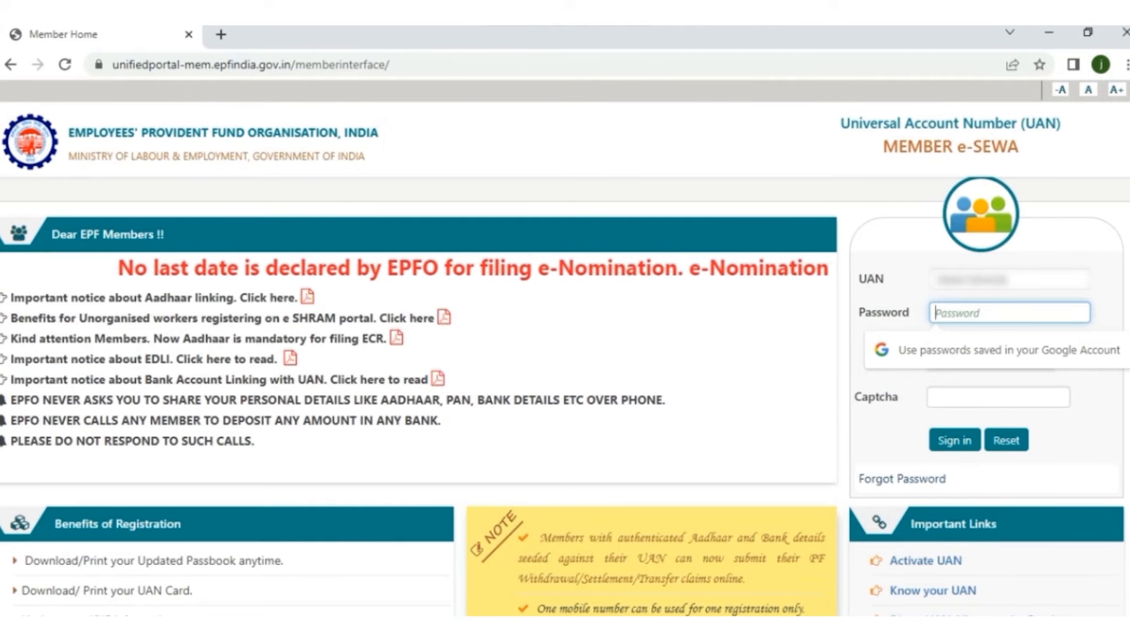
type("***")
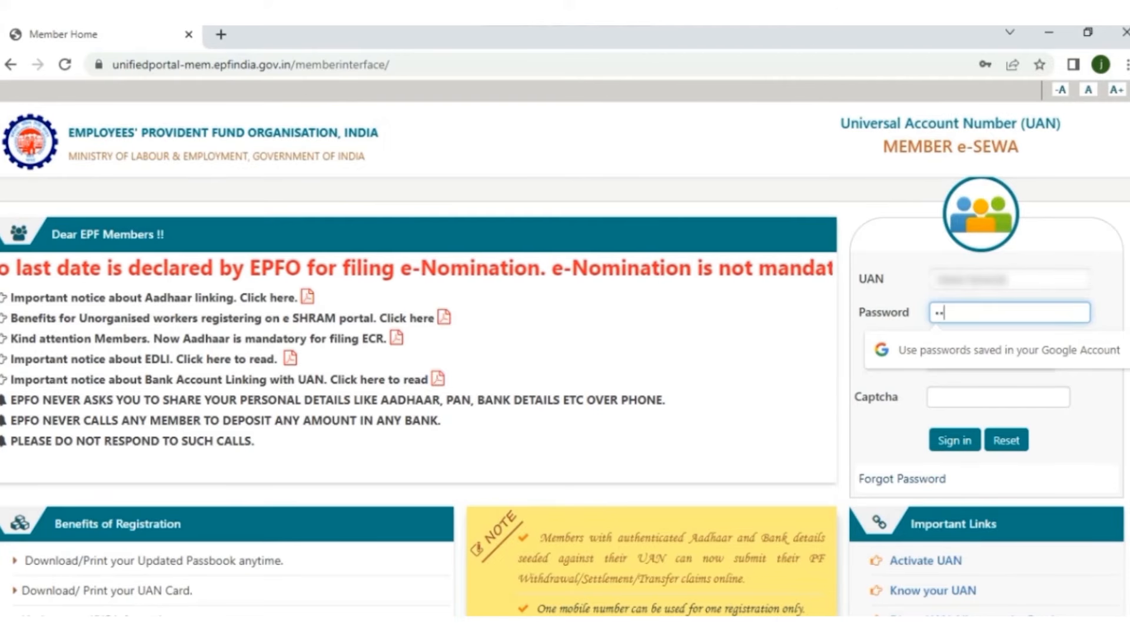
type("****")
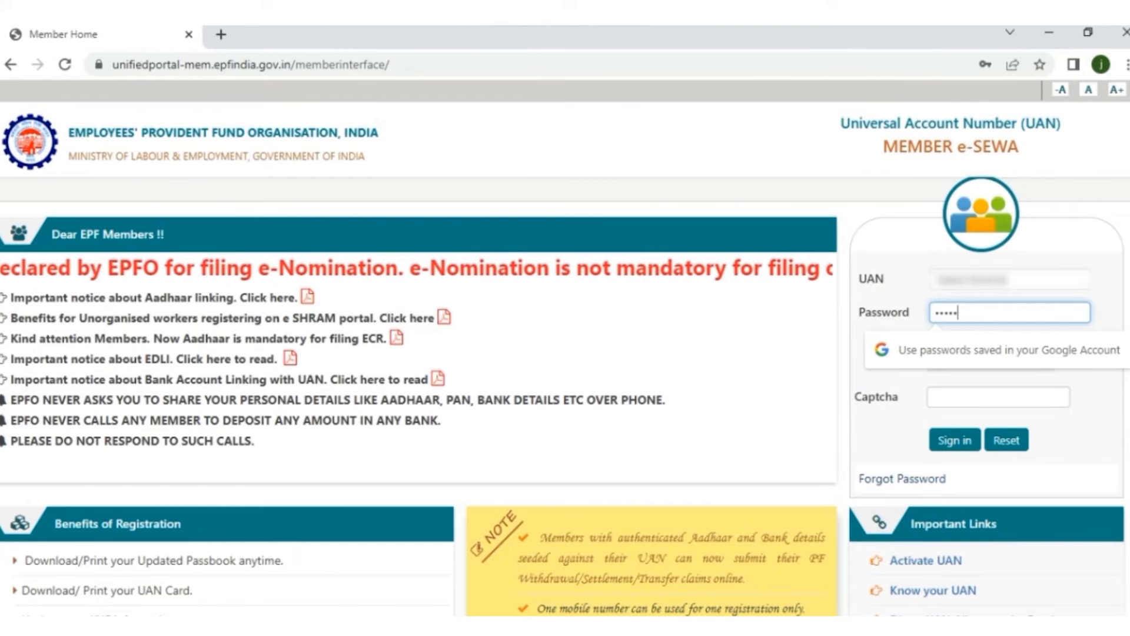
type("****")
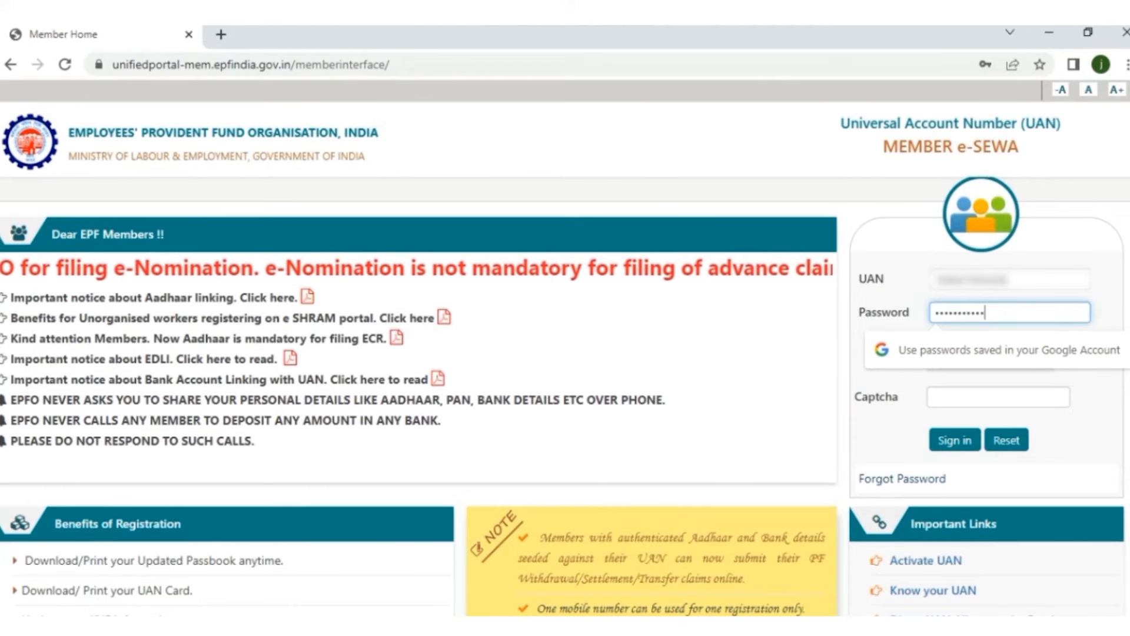
left_click(998, 396)
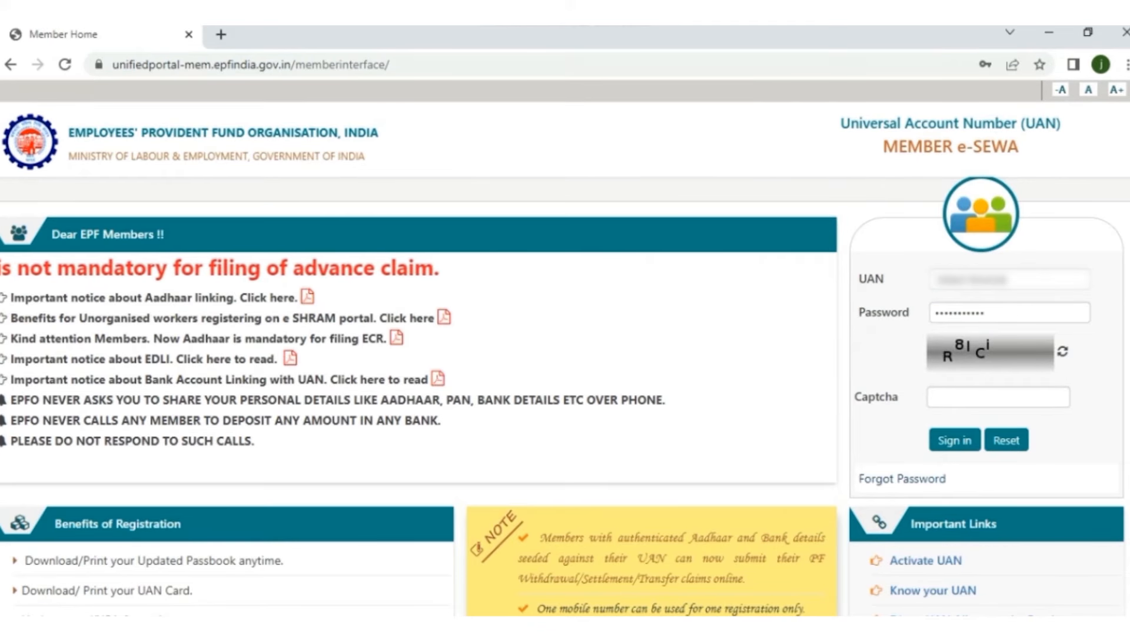
left_click(998, 396)
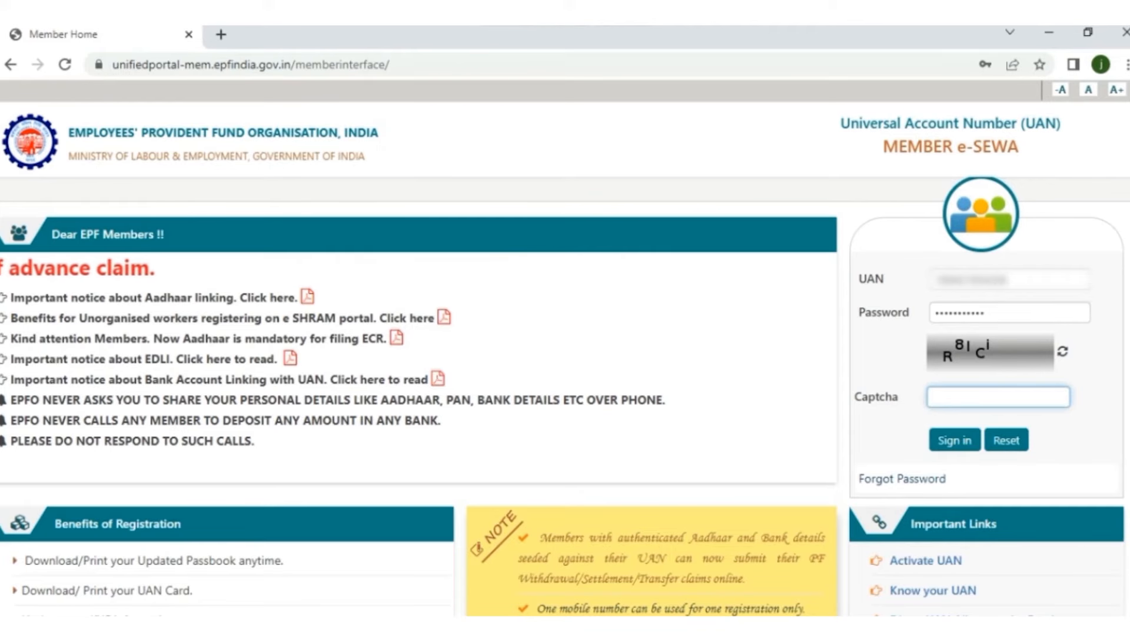
type("R8")
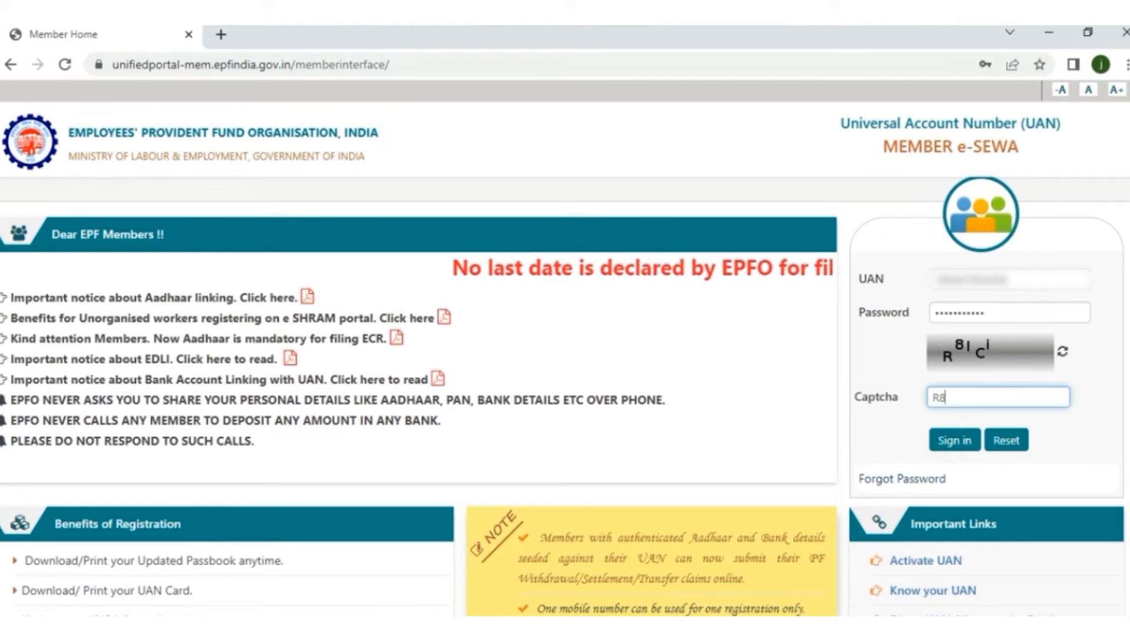
type("lC")
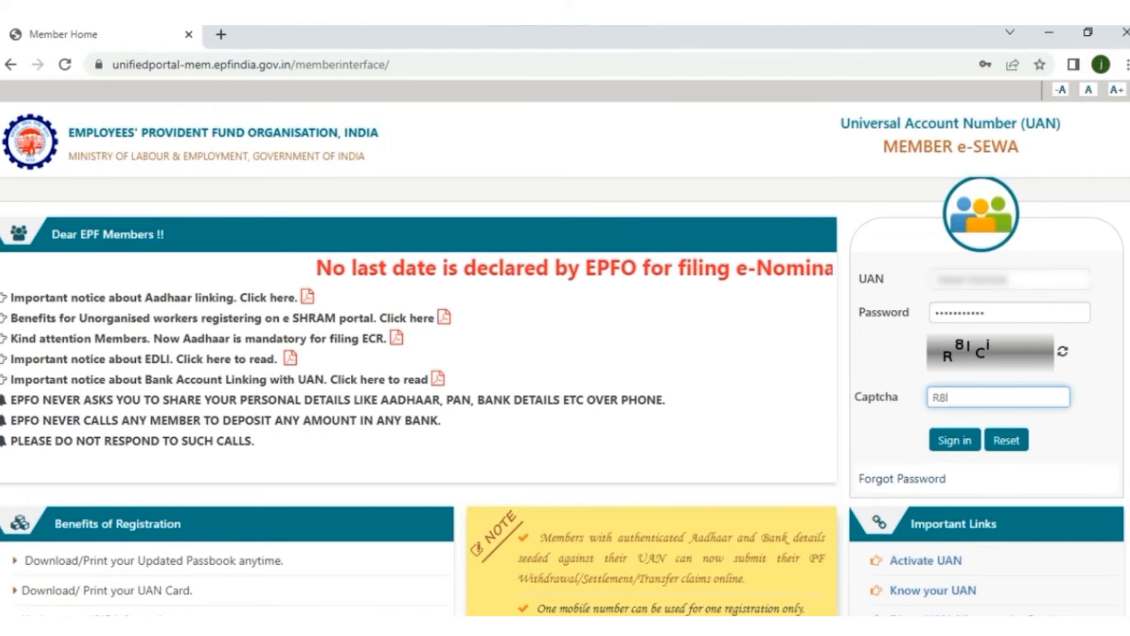
type("i")
Step: Sign in, go to Manage > E-Nomination and answer Yes to Having Family?
key("Return")
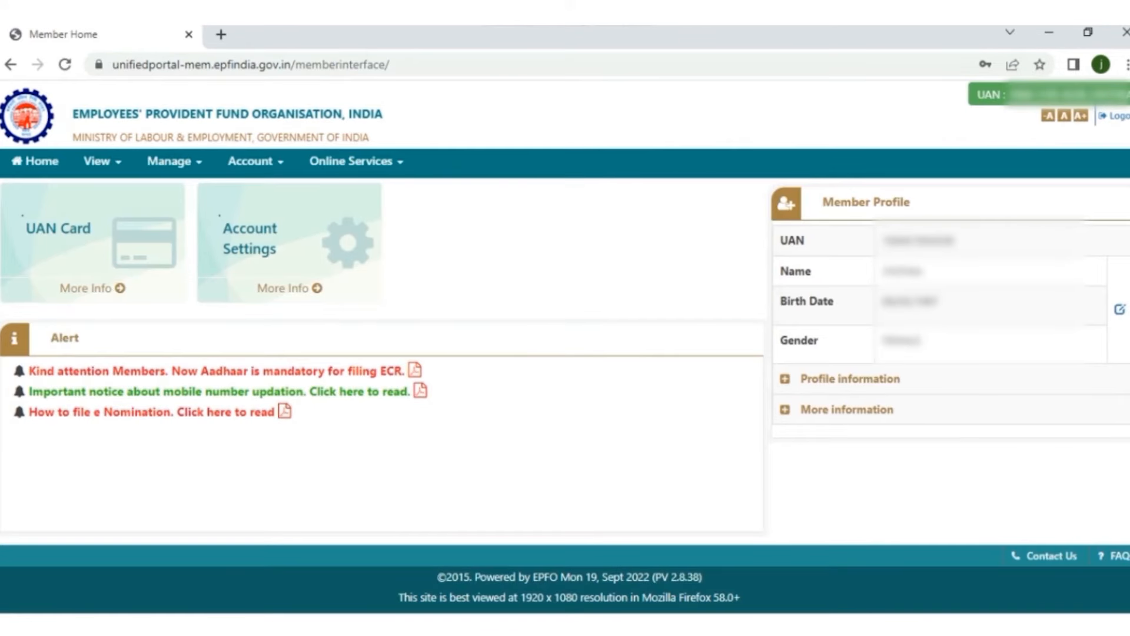
left_click(174, 161)
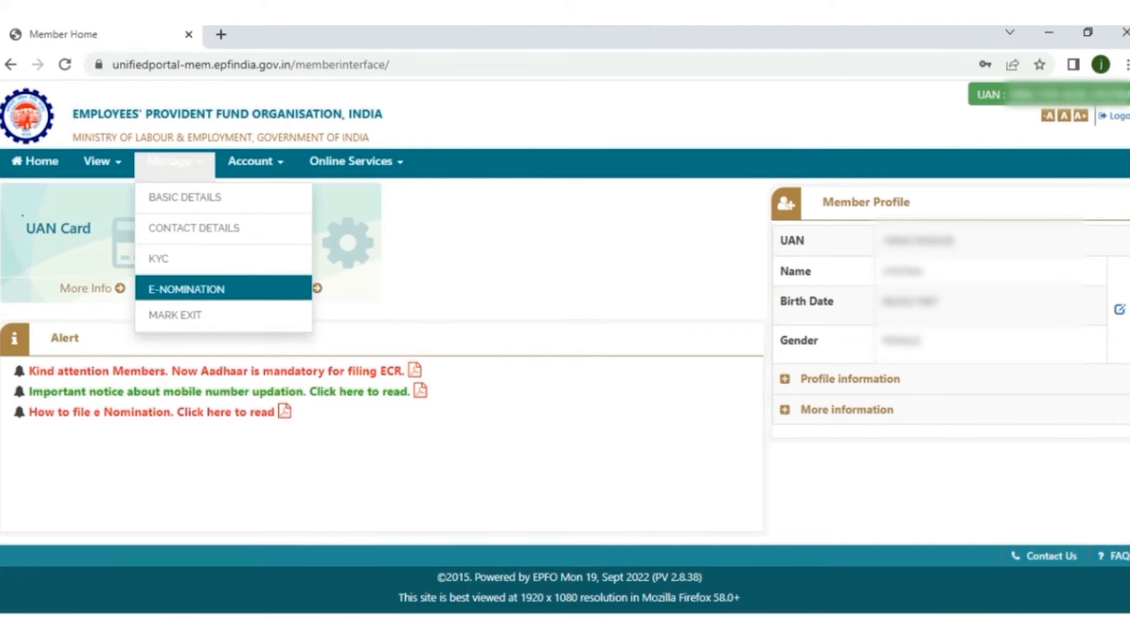
left_click(186, 289)
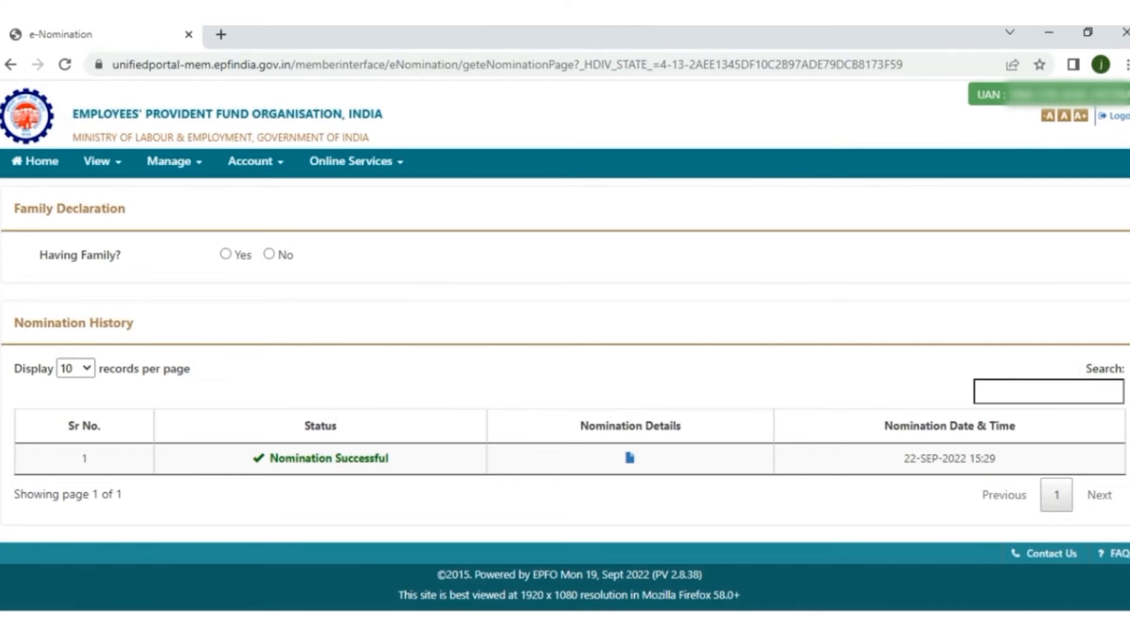
left_click(225, 253)
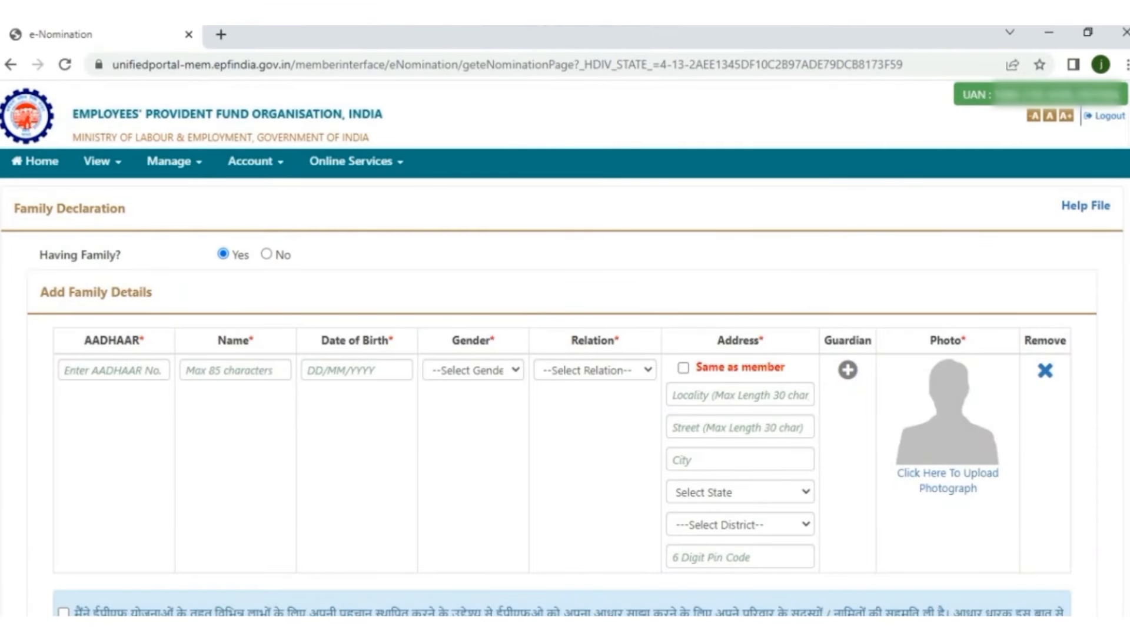
Step: Enter the family member's Aadhaar number and full name
left_click(114, 370)
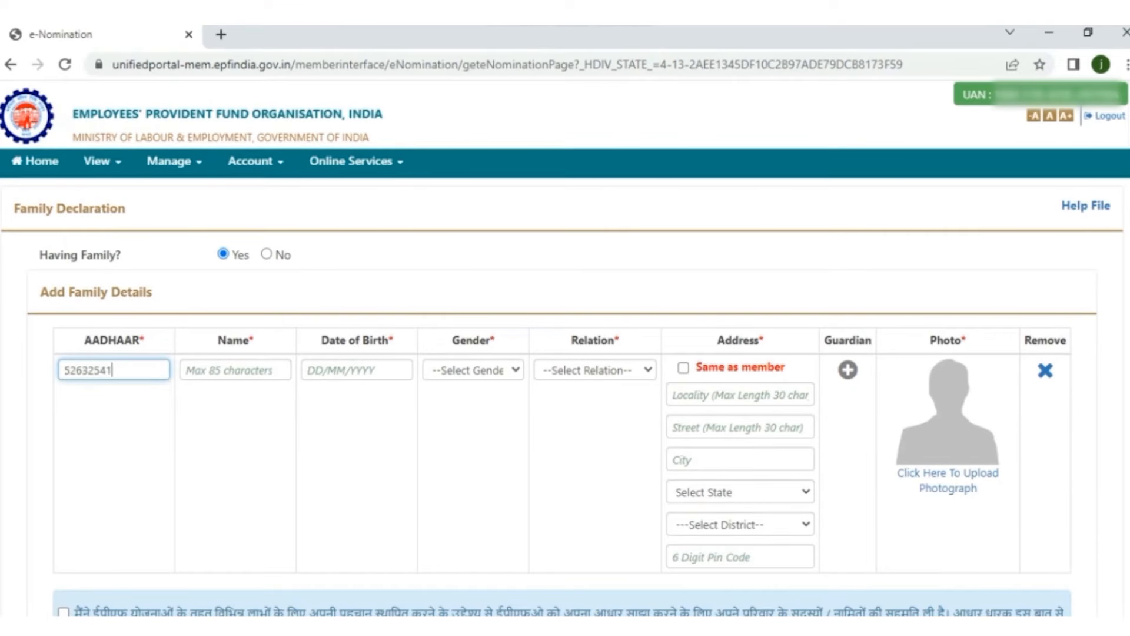
left_click(235, 370)
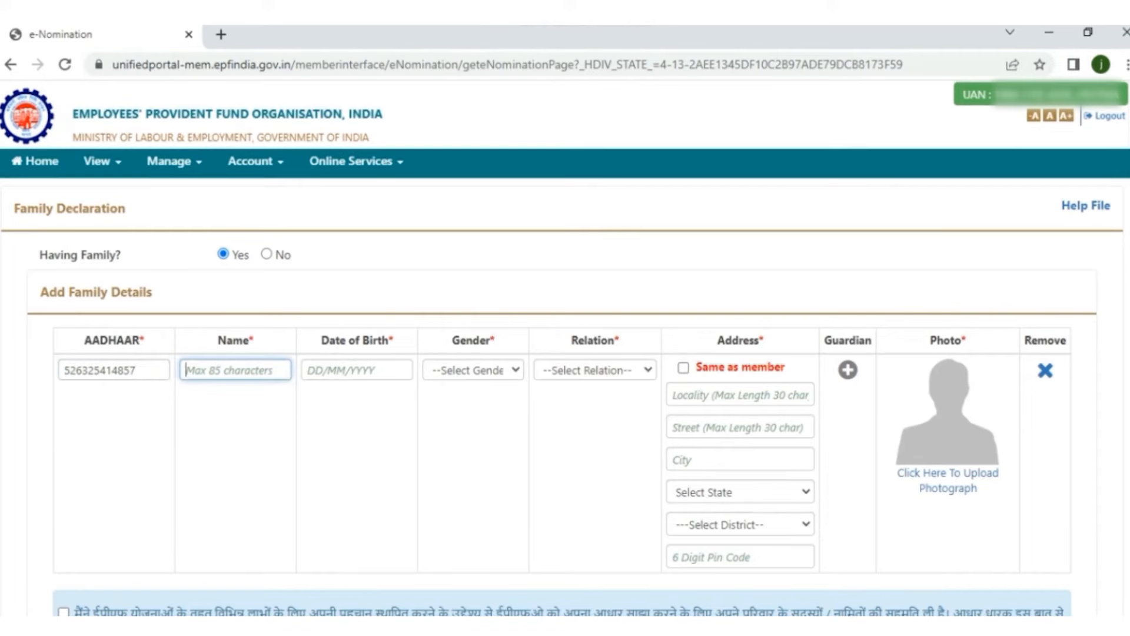
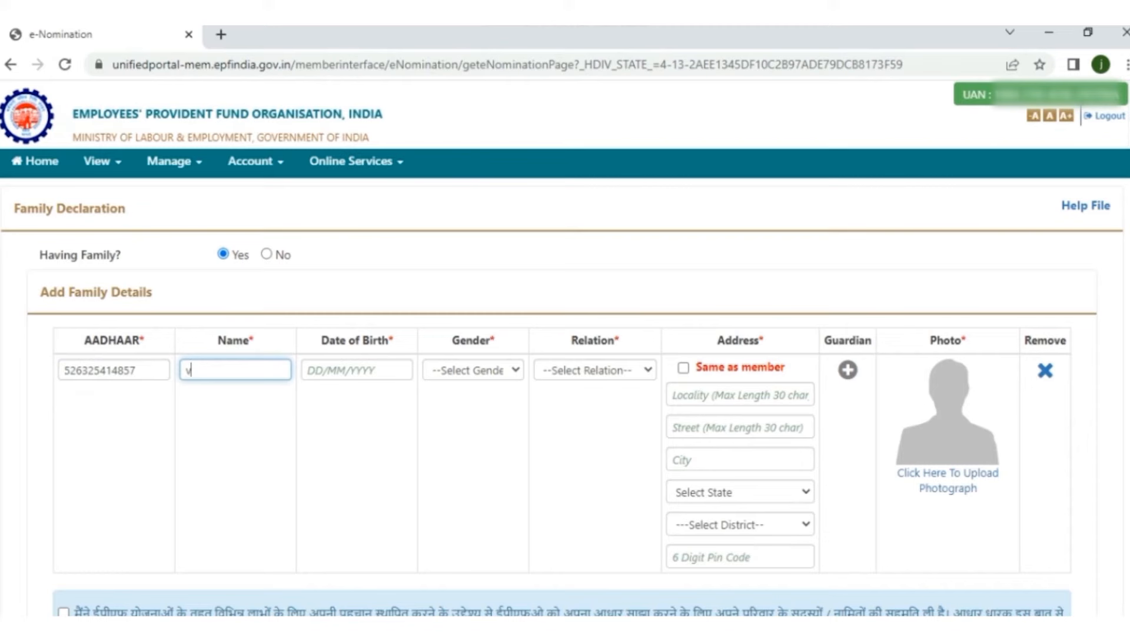
key("Tab")
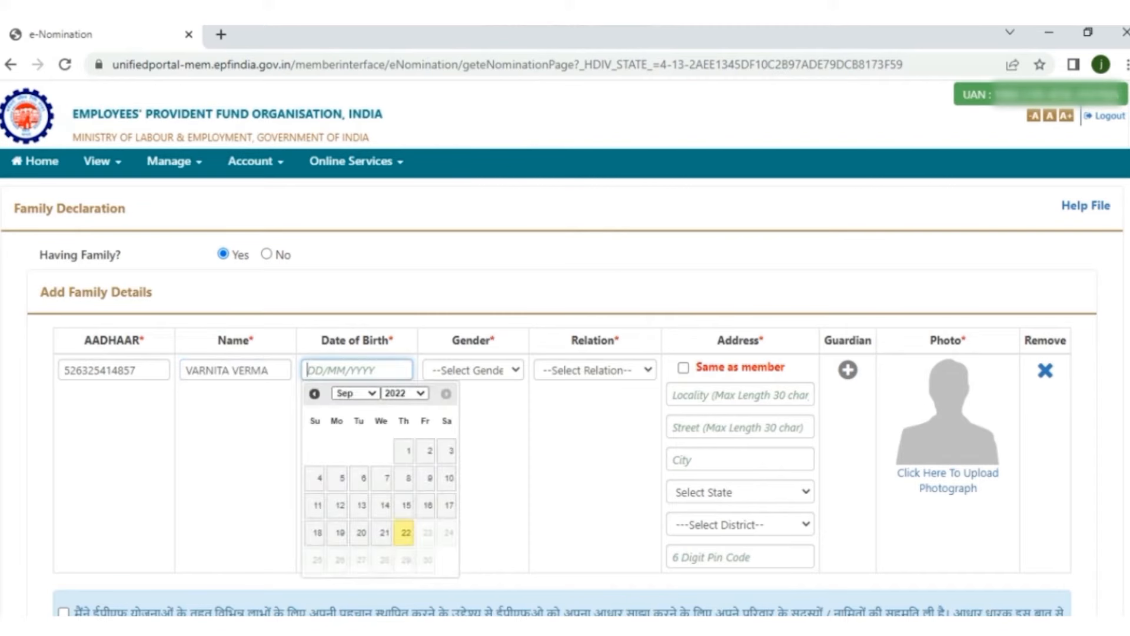
type("04/05/1991")
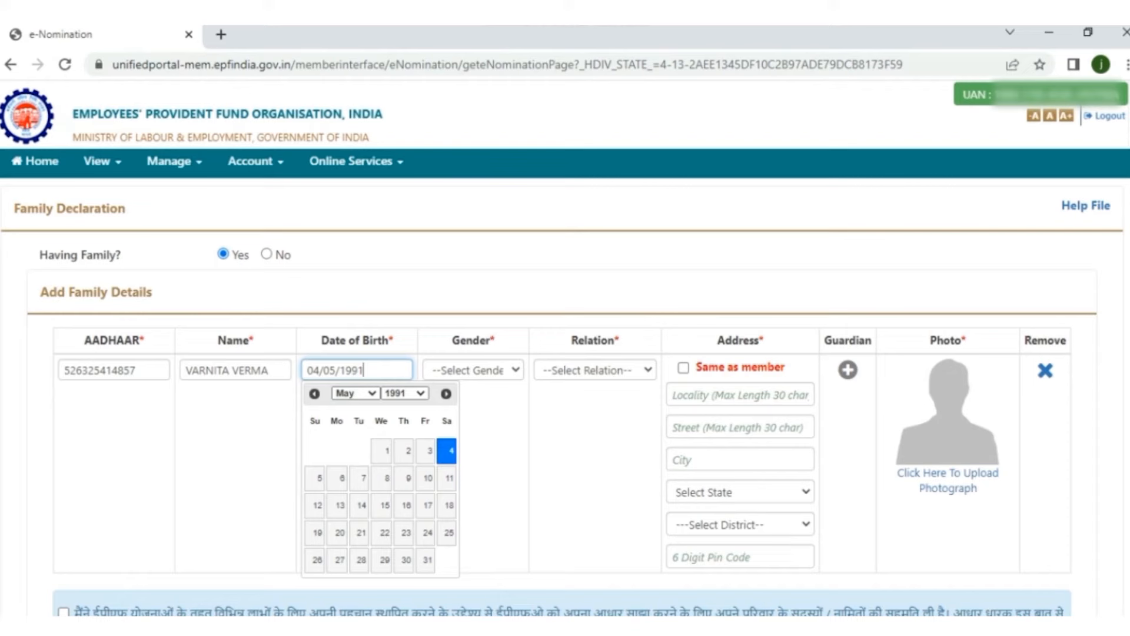
left_click(473, 369)
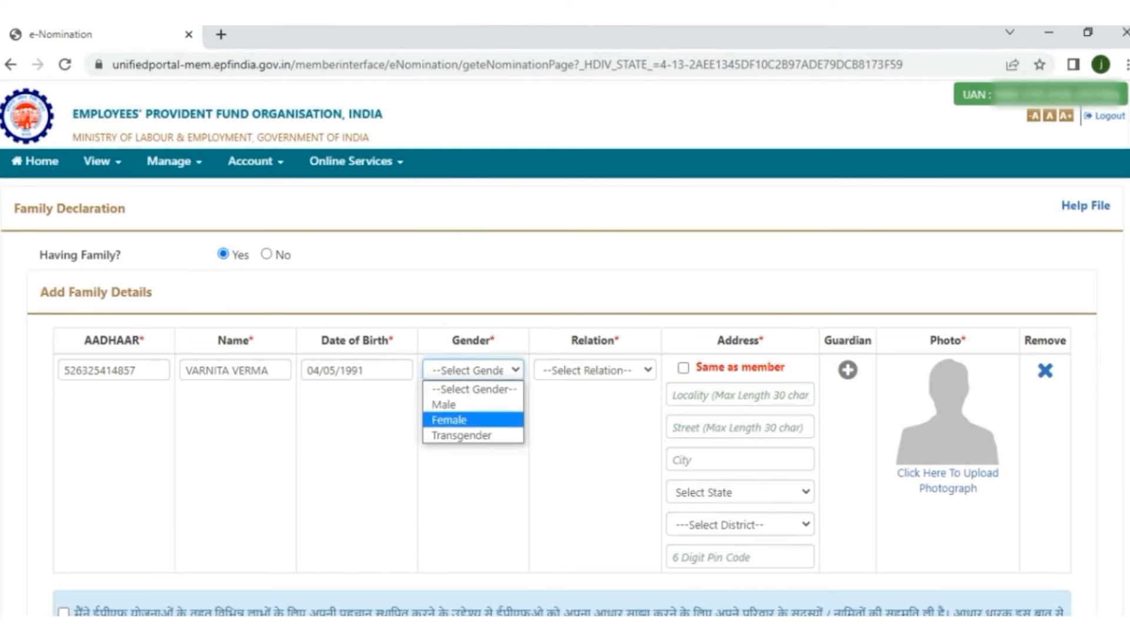
left_click(452, 419)
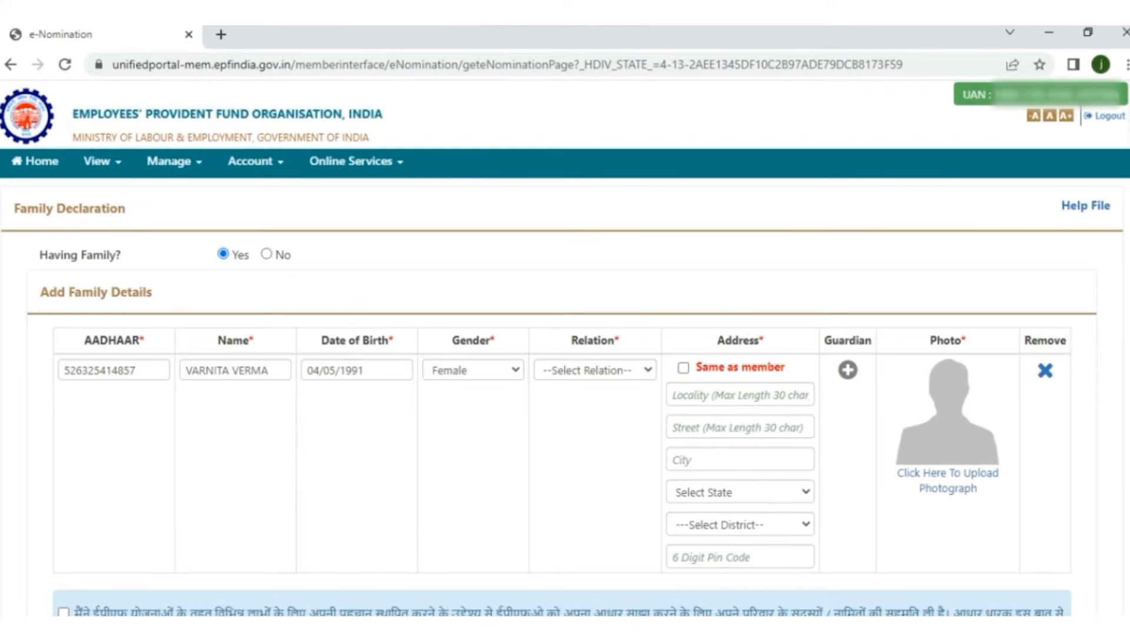
left_click(595, 369)
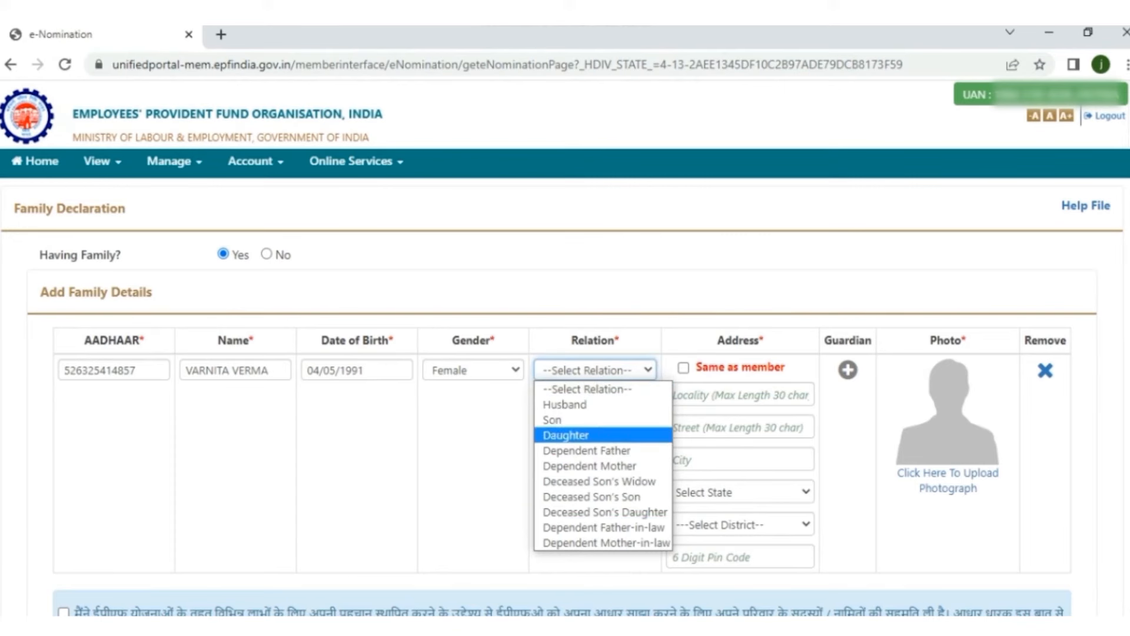
left_click(588, 435)
left_click(739, 395)
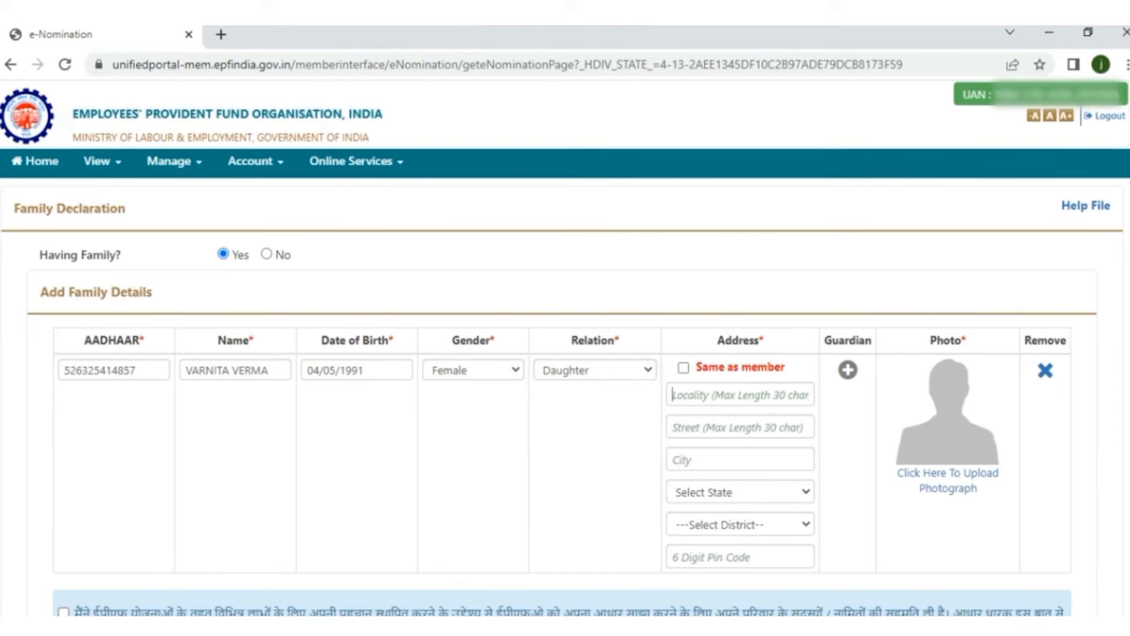
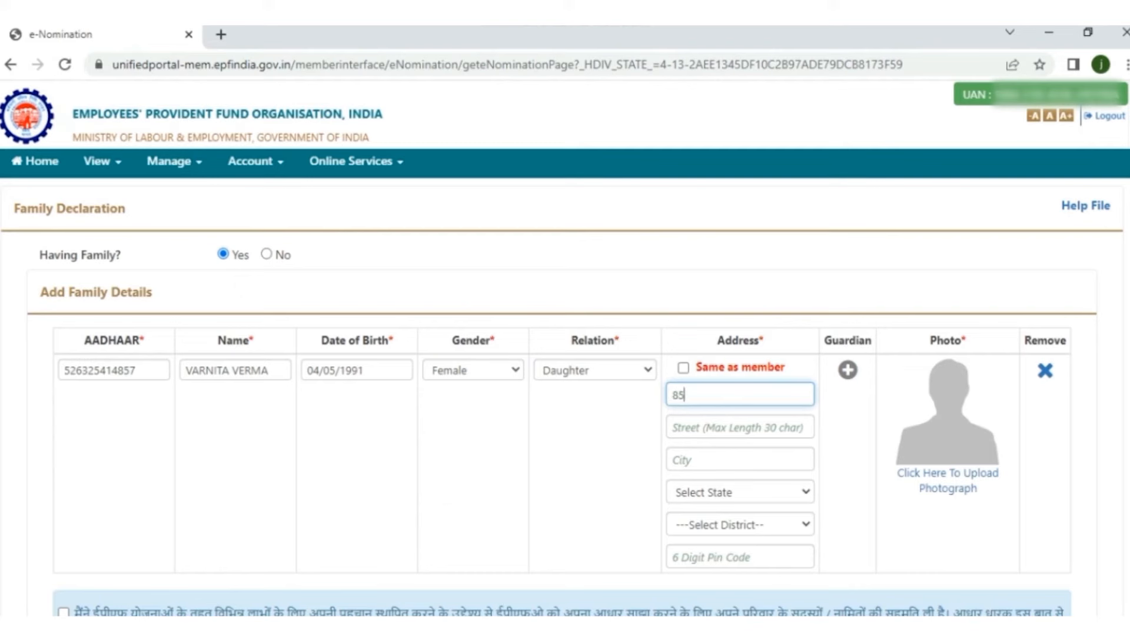
Step: Fill in the family member's address lines and city, with state DELHI
left_click(740, 427)
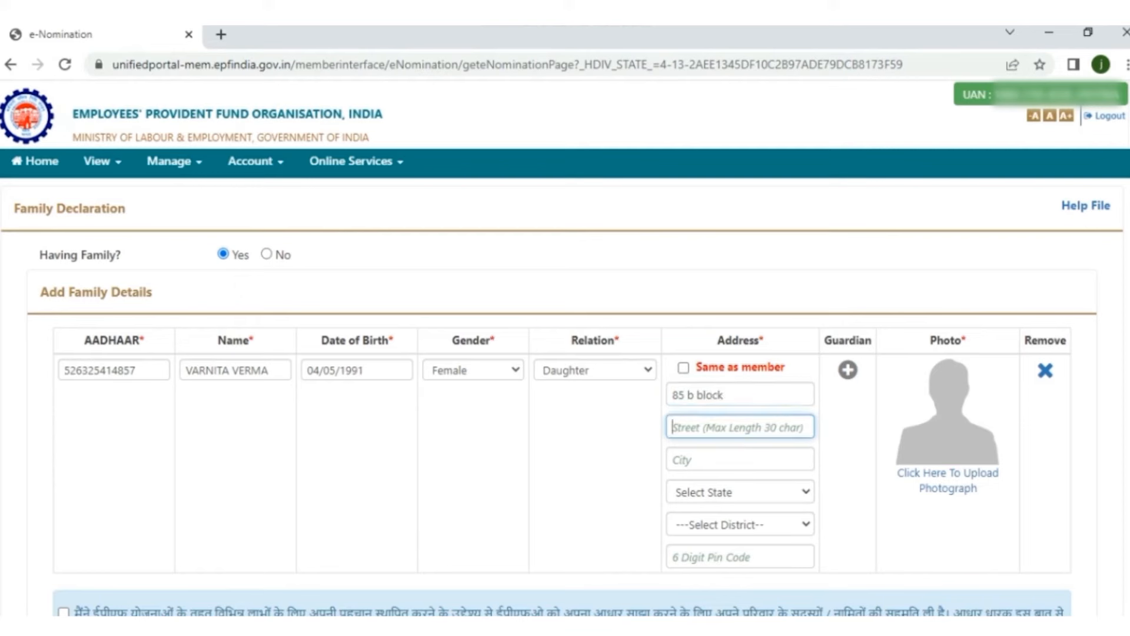
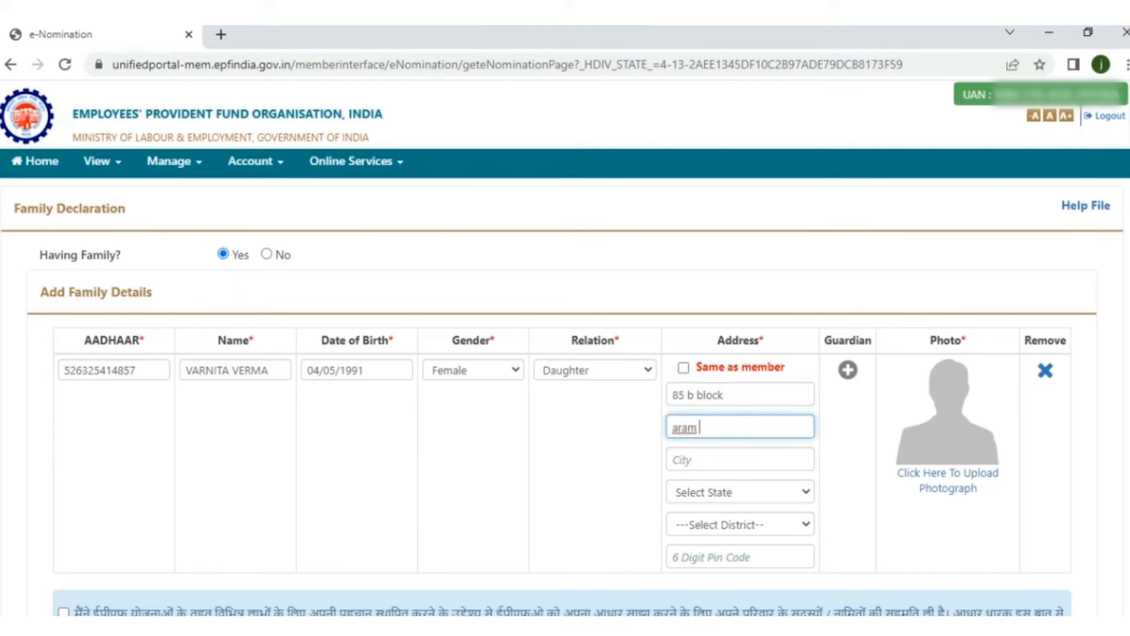
left_click(740, 459)
type("delhi")
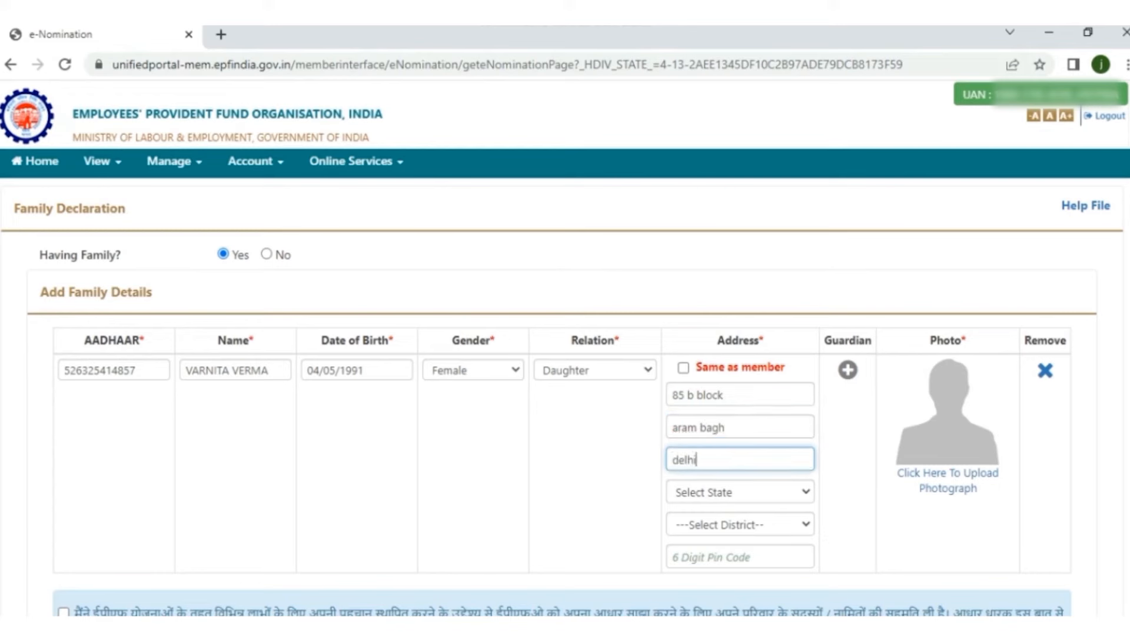
left_click(740, 492)
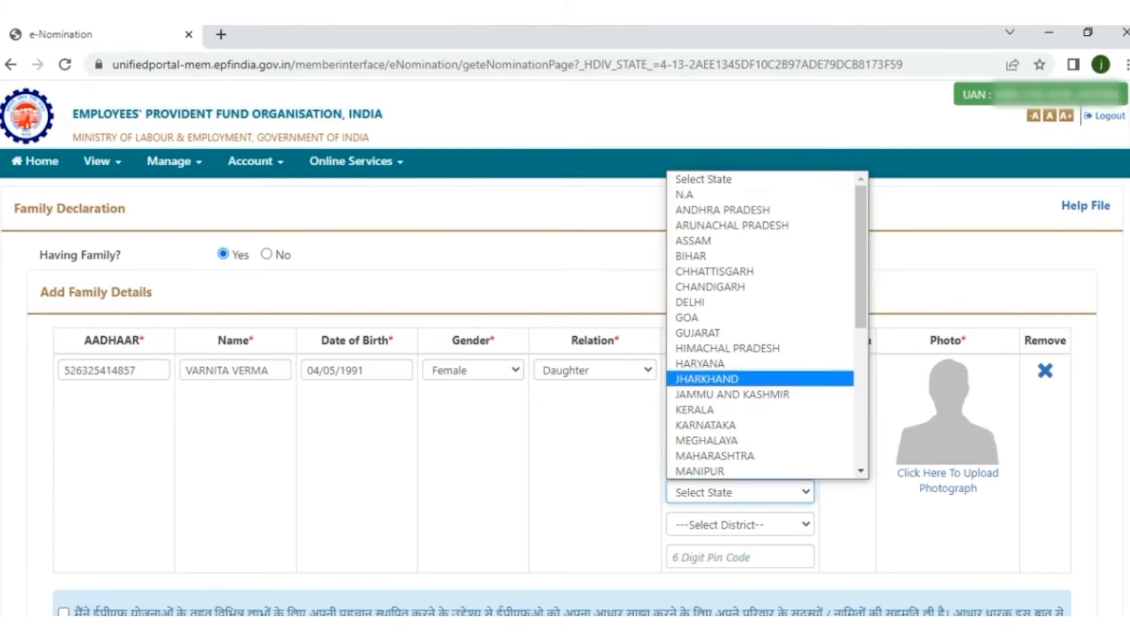
left_click(740, 301)
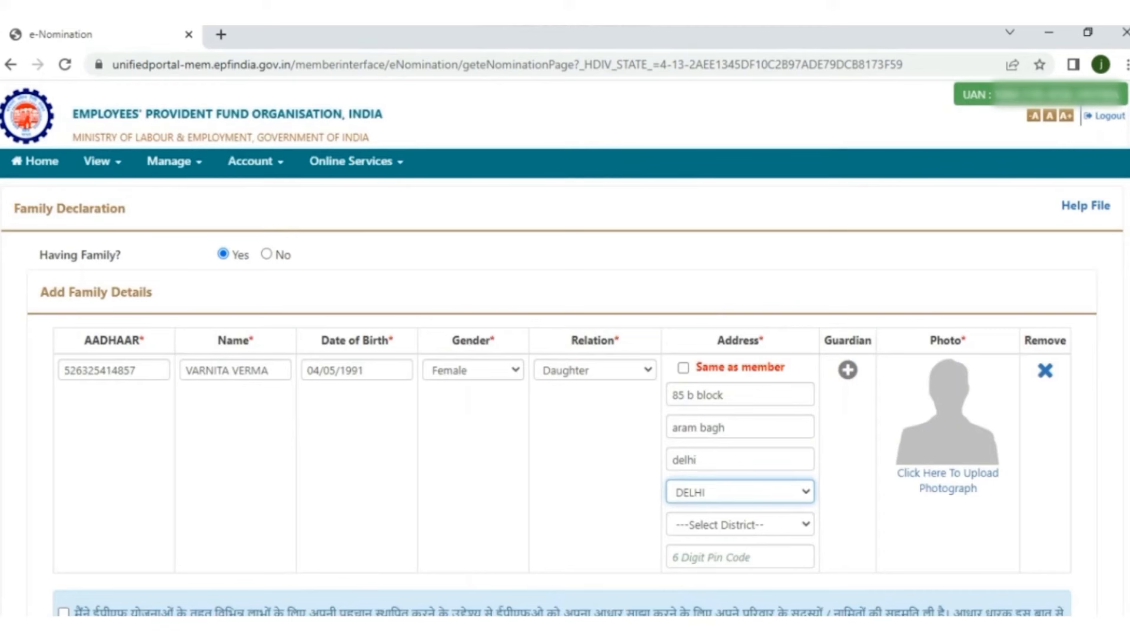
Step: Choose district CENTRAL and enter the corrected pin code
left_click(740, 524)
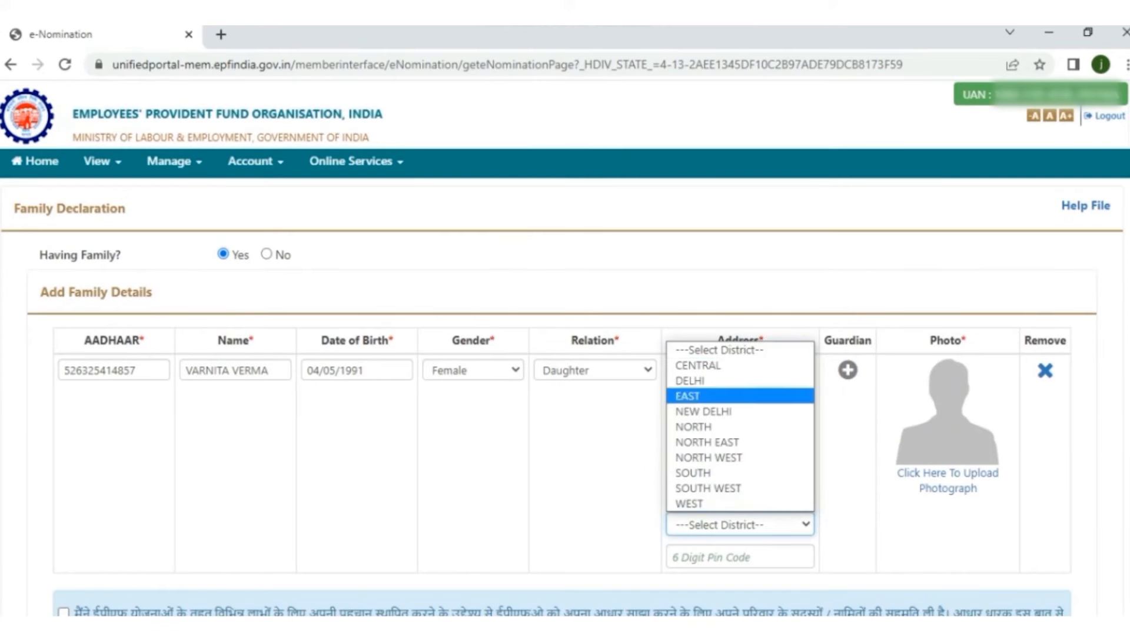
key("Return")
key("Tab")
type("110091")
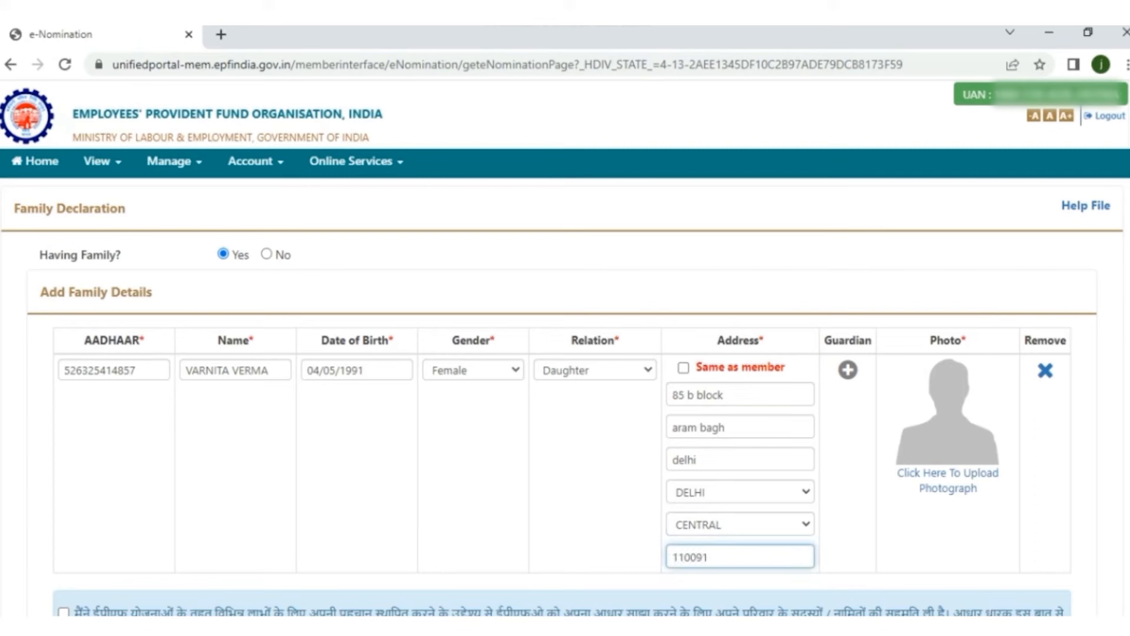
key("BackSpace")
key("BackSpace")
type("08")
key("Tab")
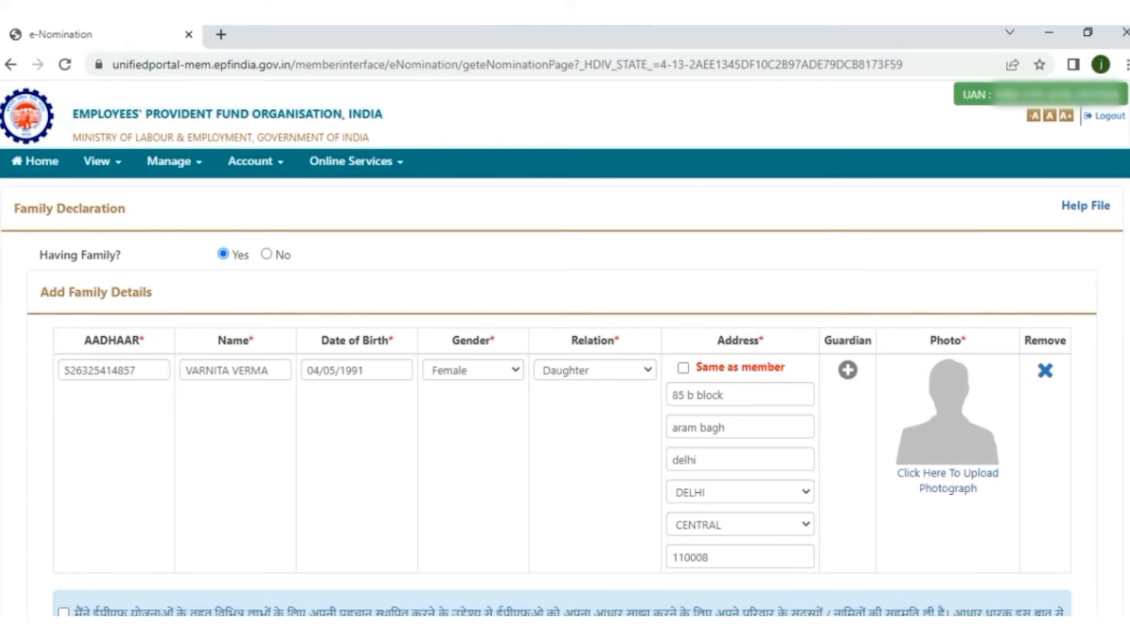
Step: Choose the family member's photo file, preview it, upload it and confirm both alerts
left_click(948, 474)
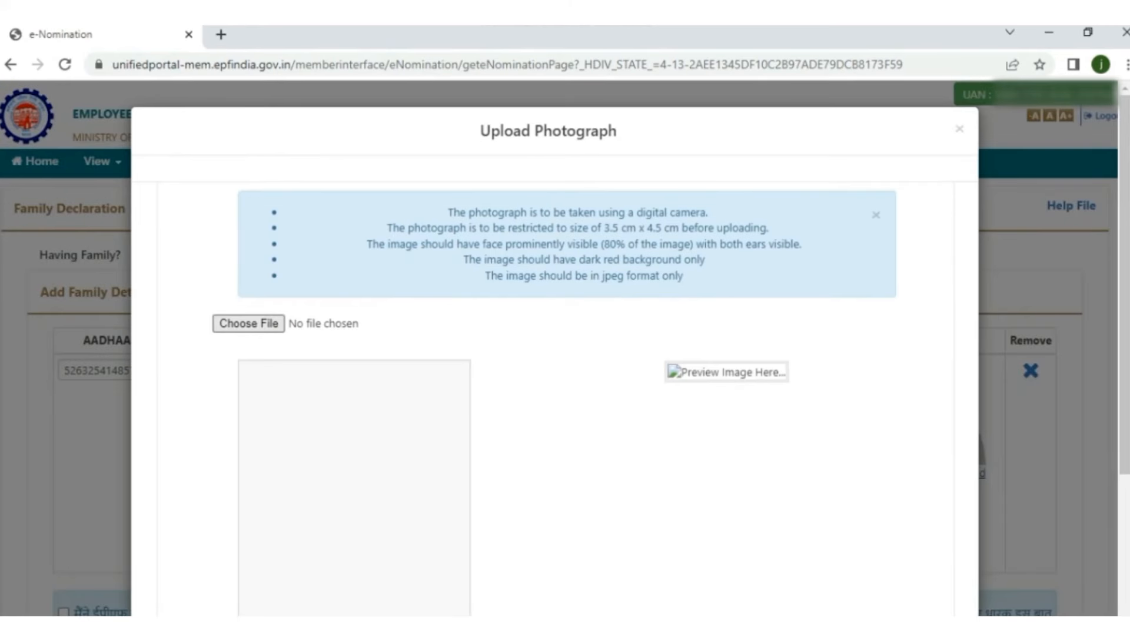
left_click(249, 323)
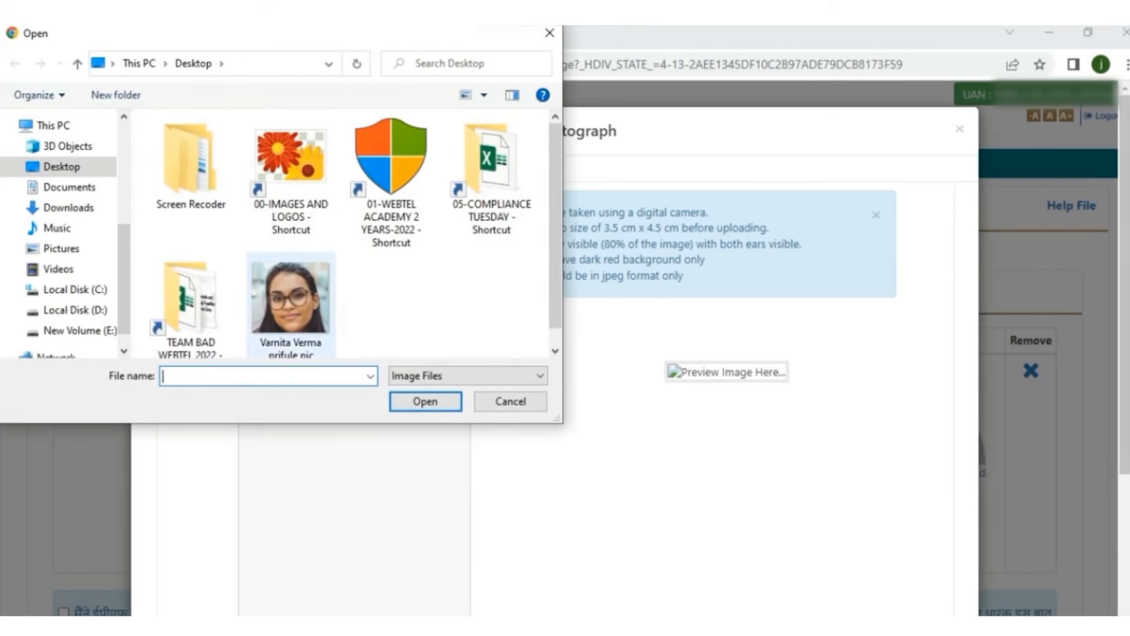
left_click(290, 300)
key("Return")
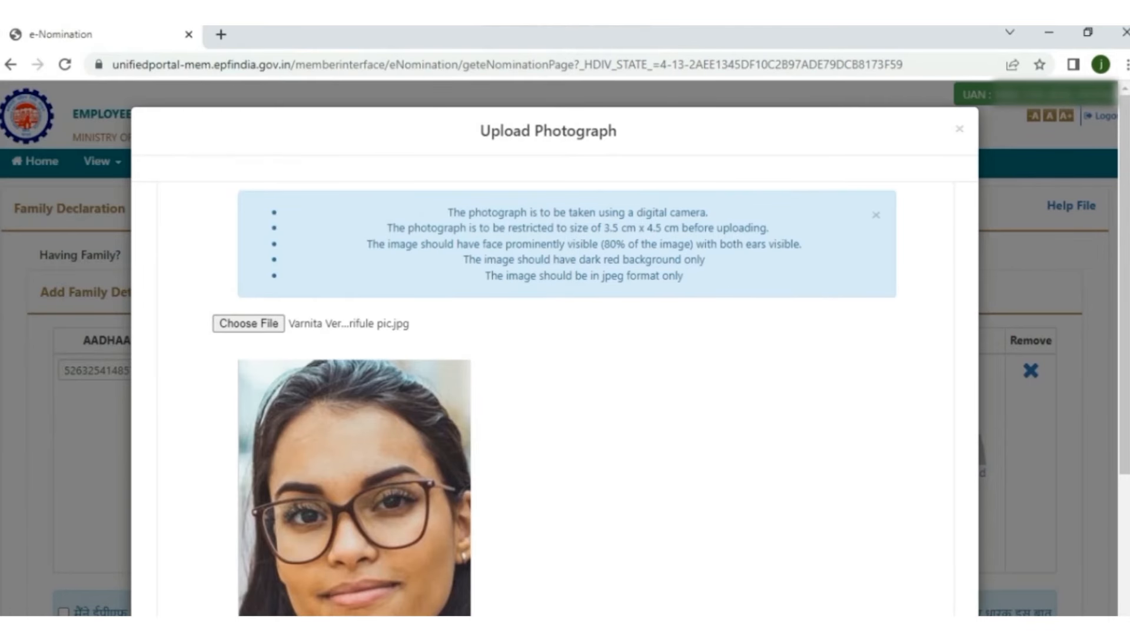
scroll(554, 353, "down", 1)
scroll(555, 353, "down", 2)
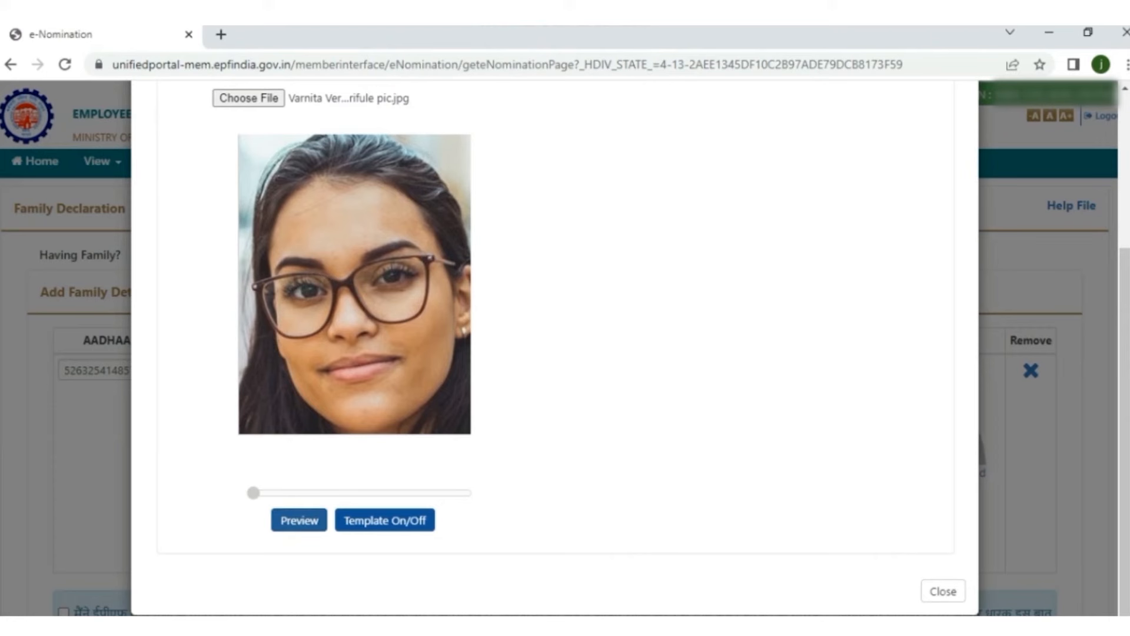
left_click(298, 519)
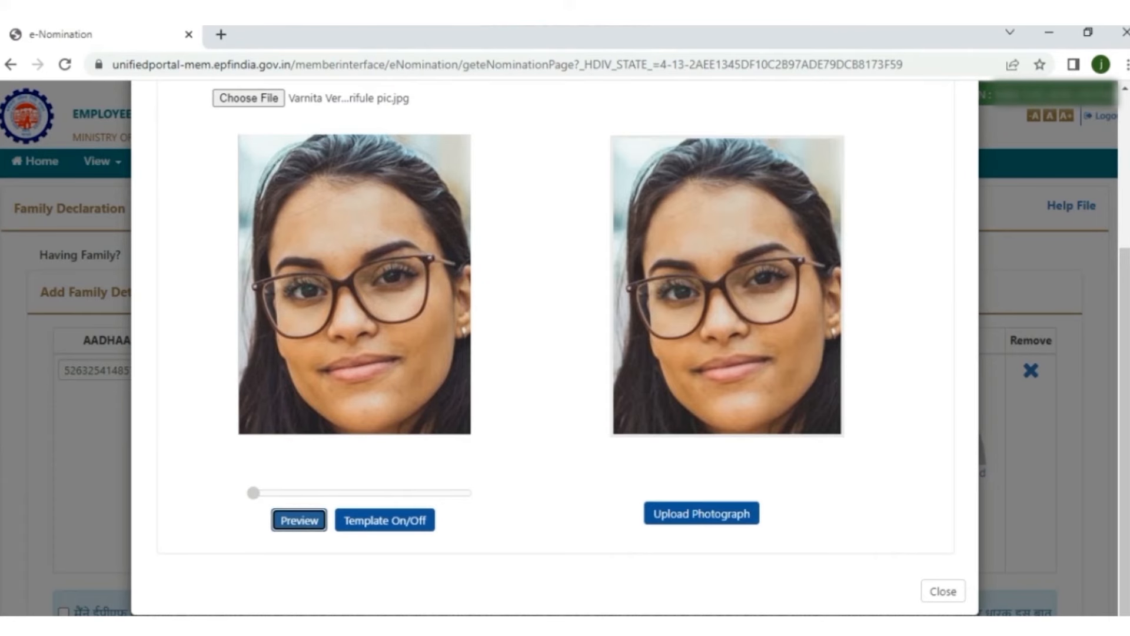
left_click(701, 513)
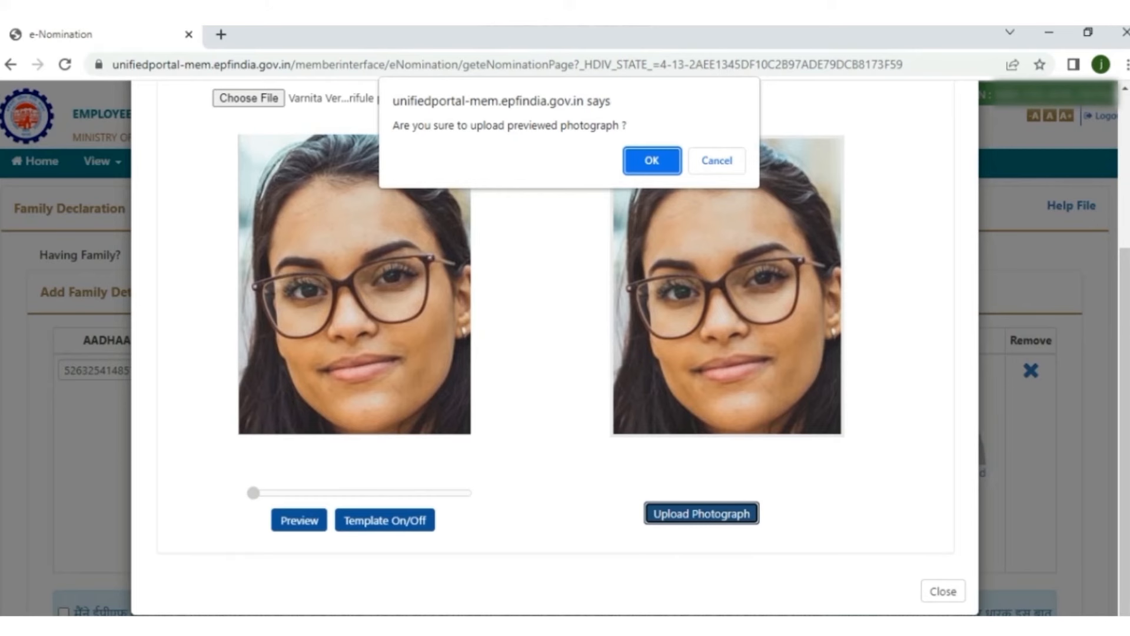
key("Return")
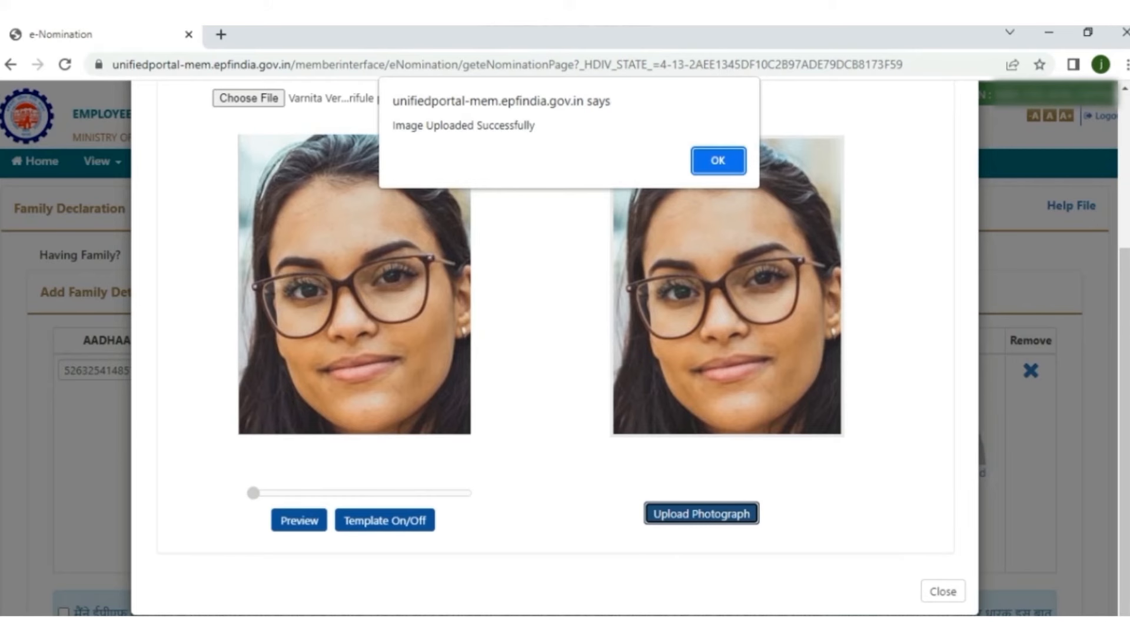
key("Return")
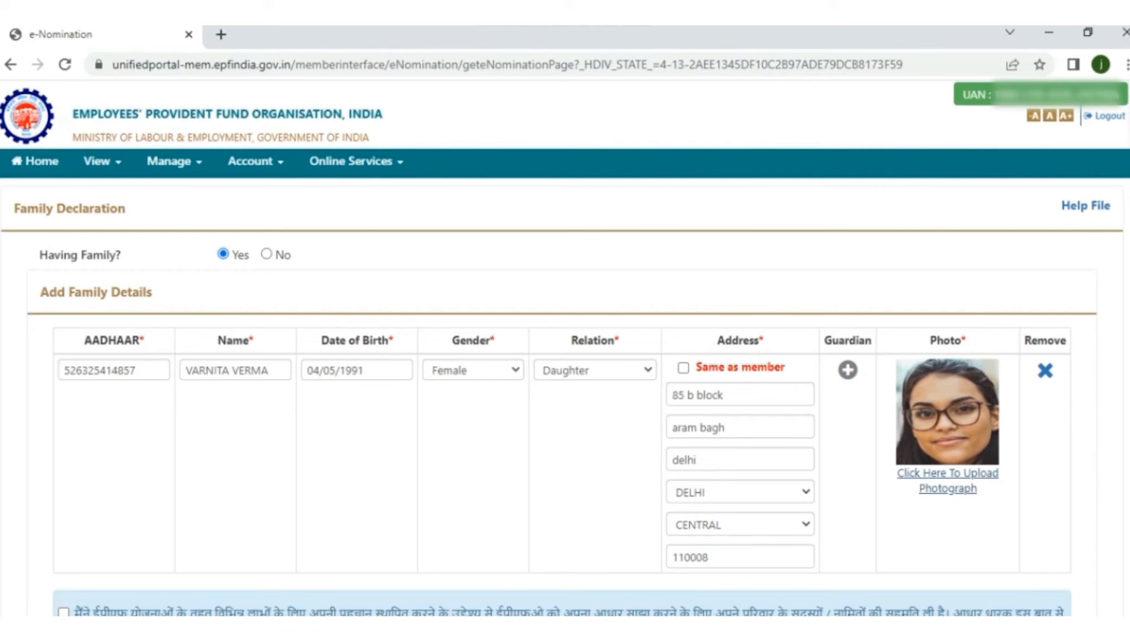
Step: Tick the consent declaration for sharing family members' Aadhaar details
scroll(565, 377, "down", 3)
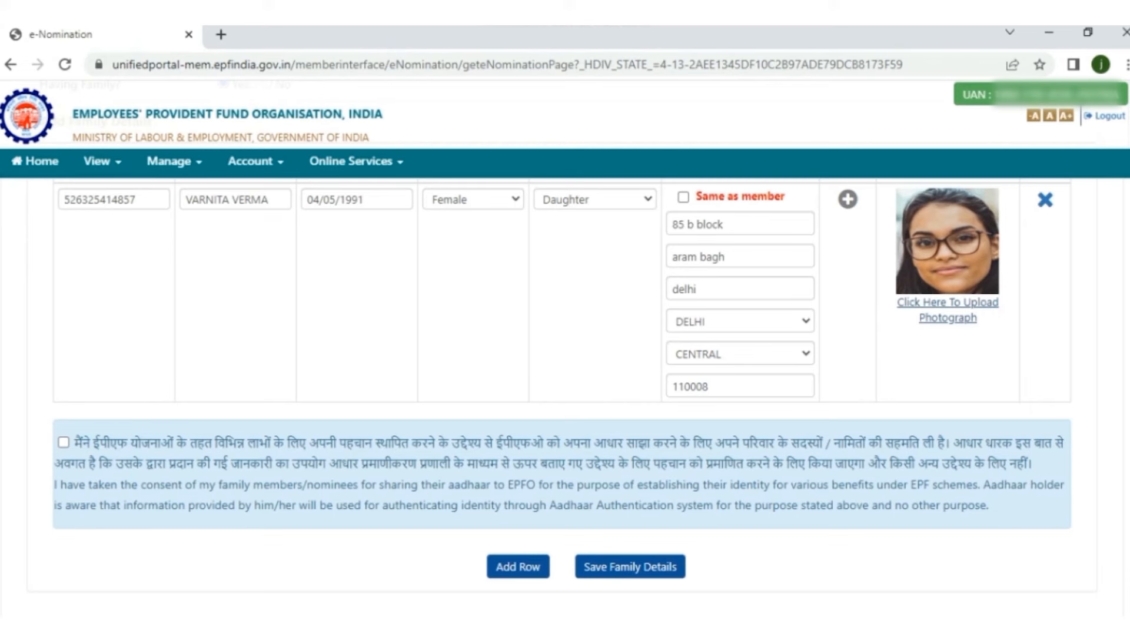
left_click(64, 442)
scroll(562, 397, "down", 1)
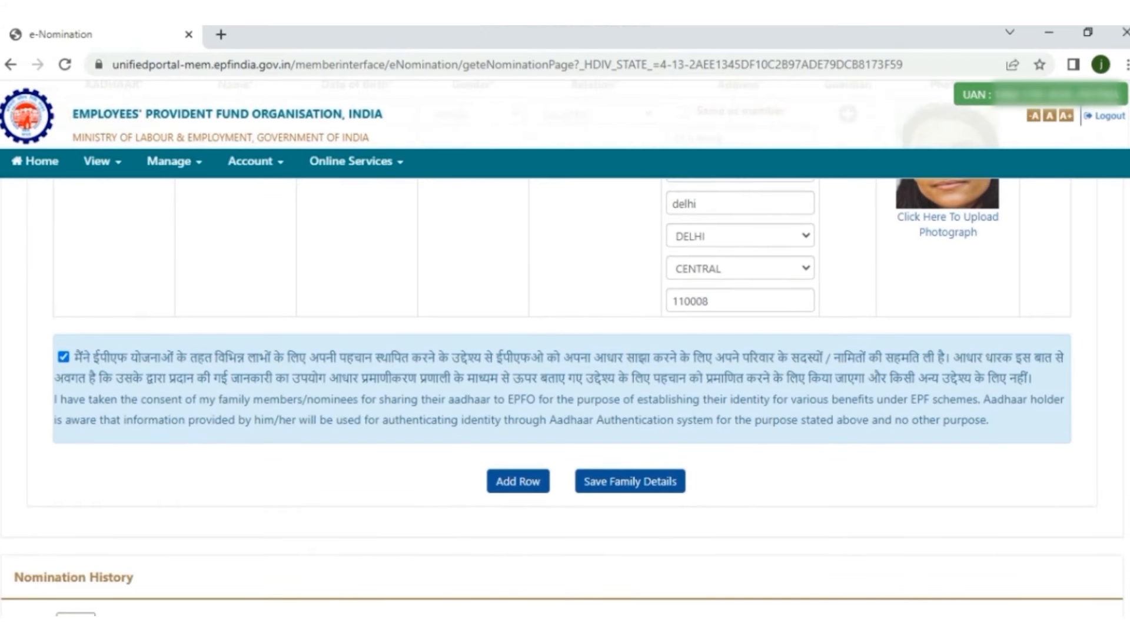
scroll(562, 397, "down", 1)
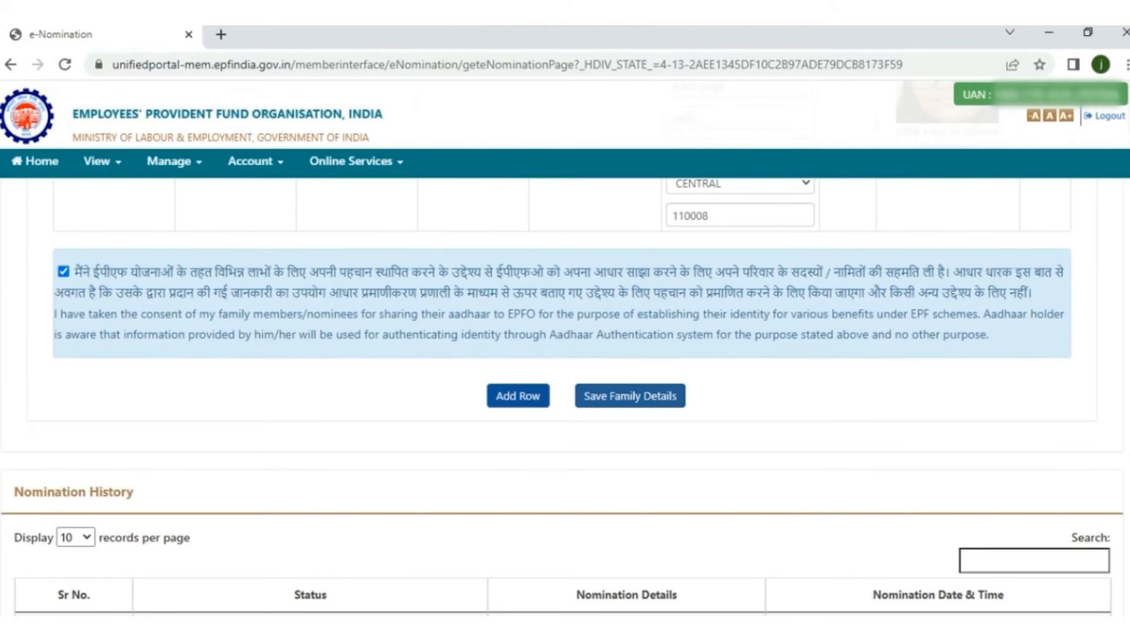
scroll(562, 354, "up", 1)
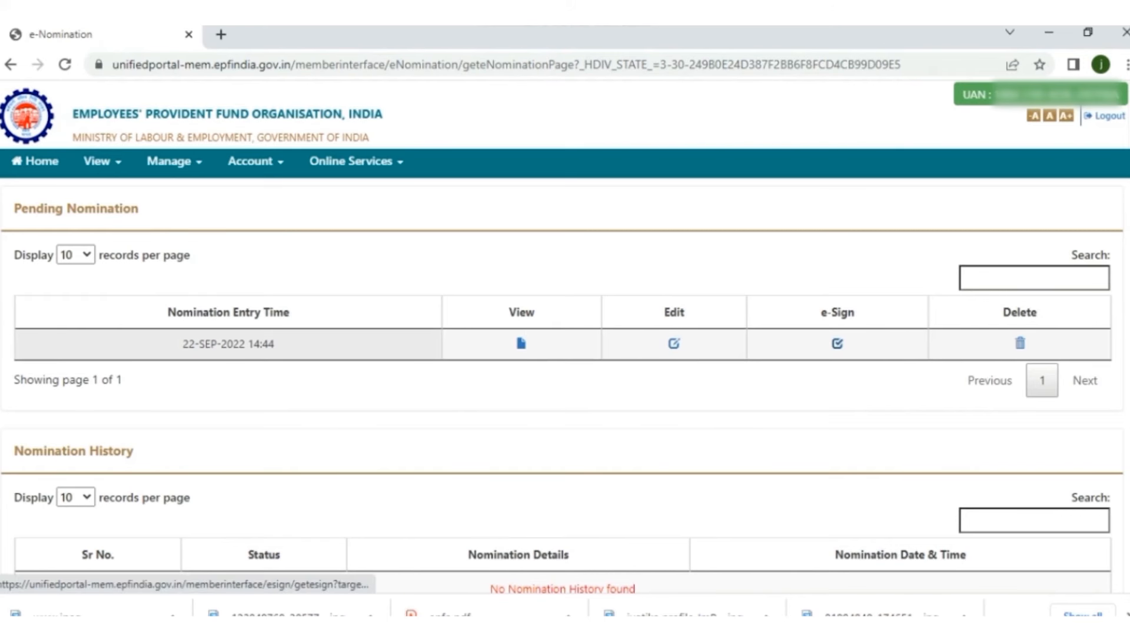
Step: Start e-Sign on the 22-SEP-2022 14:44 pending nomination and tick the Aadhaar e-KYC consent
scroll(565, 365, "down", 3)
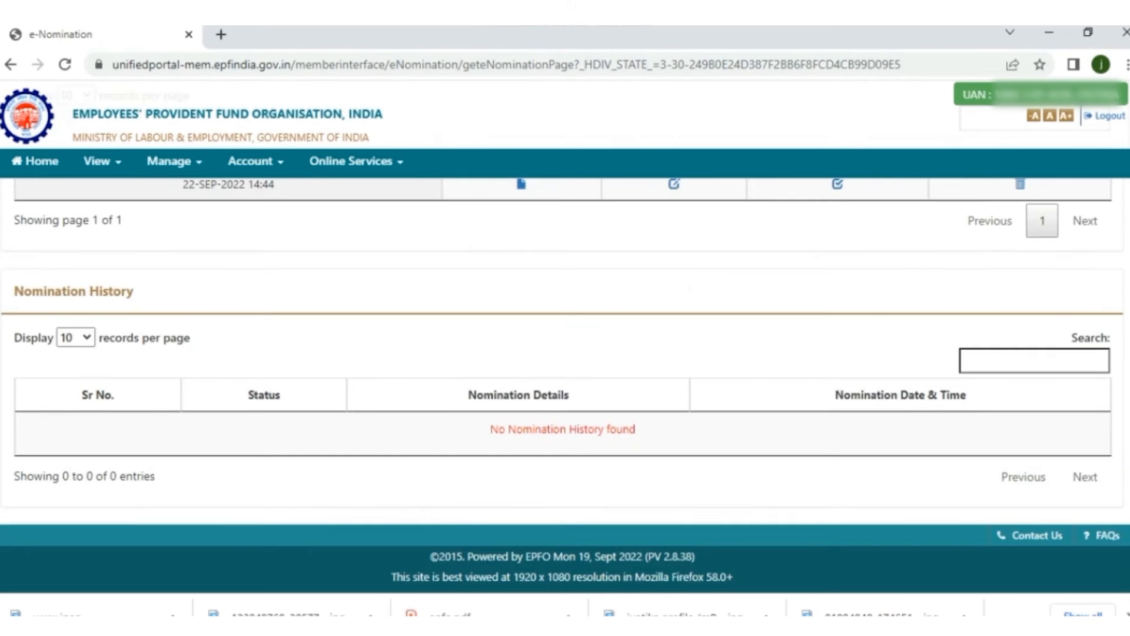
scroll(565, 353, "up", 3)
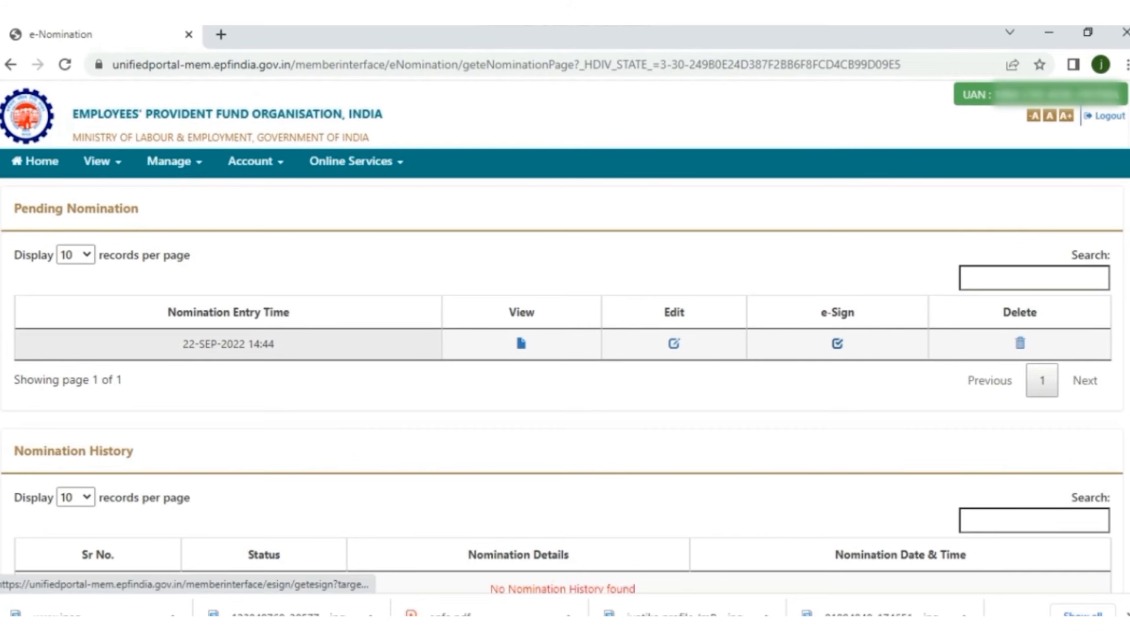
left_click(836, 342)
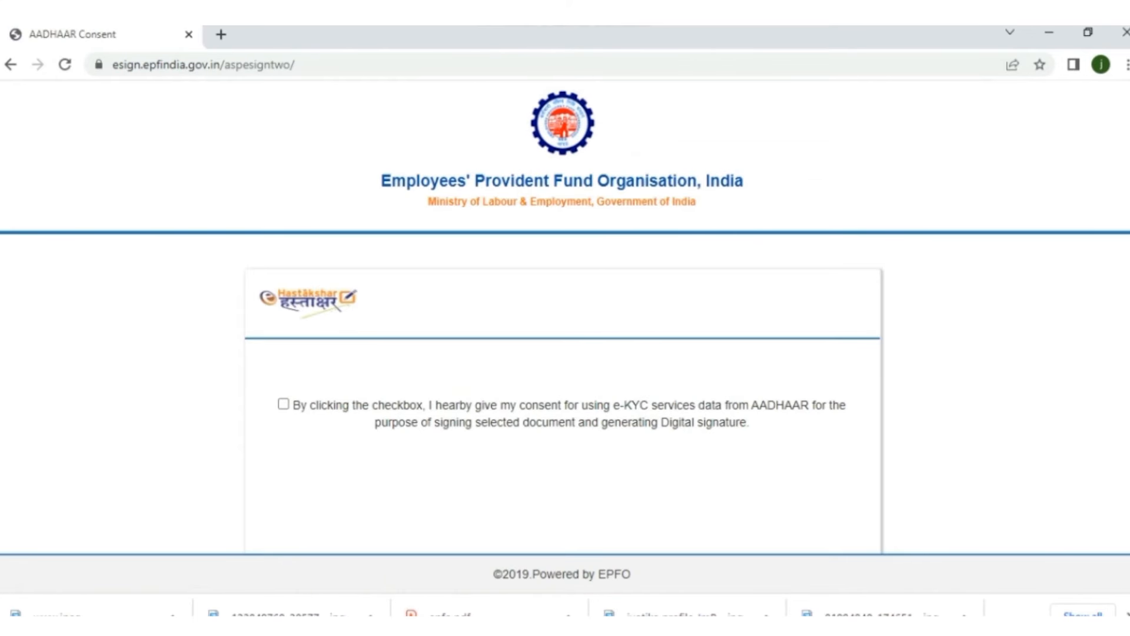
left_click(283, 404)
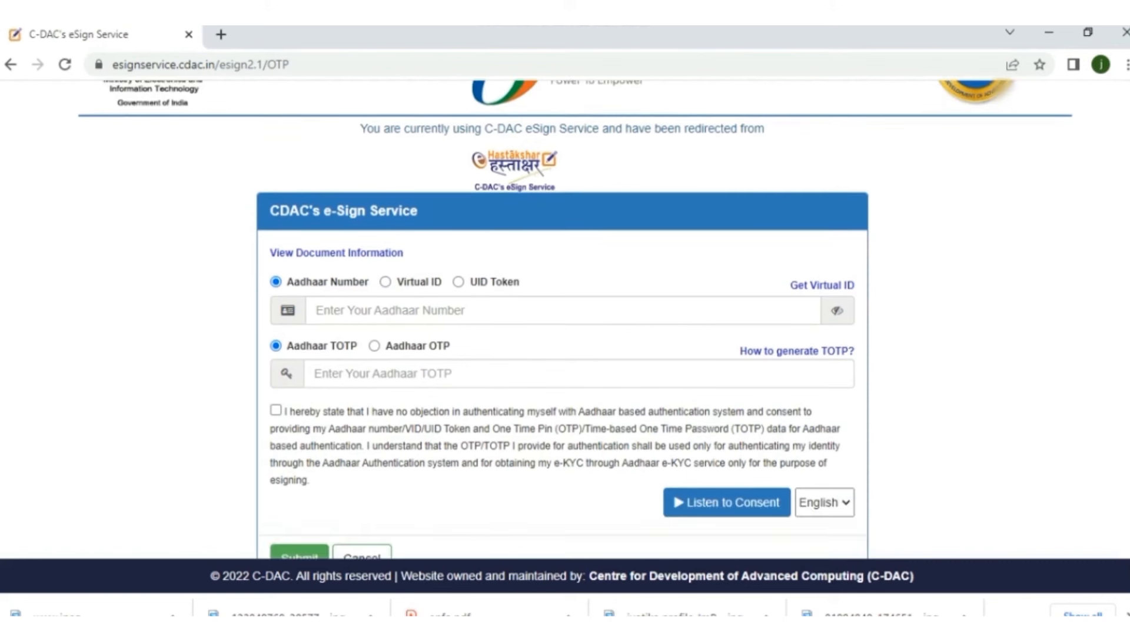
Step: Choose Aadhaar OTP authentication, enter the Aadhaar number and request the OTP
left_click(375, 345)
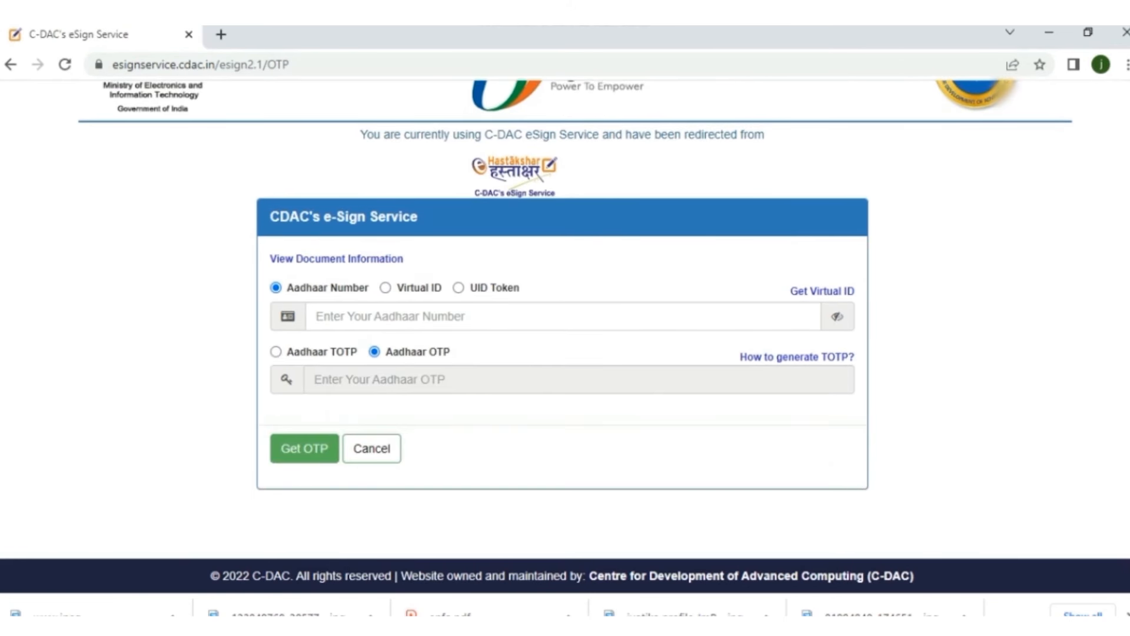
left_click(406, 316)
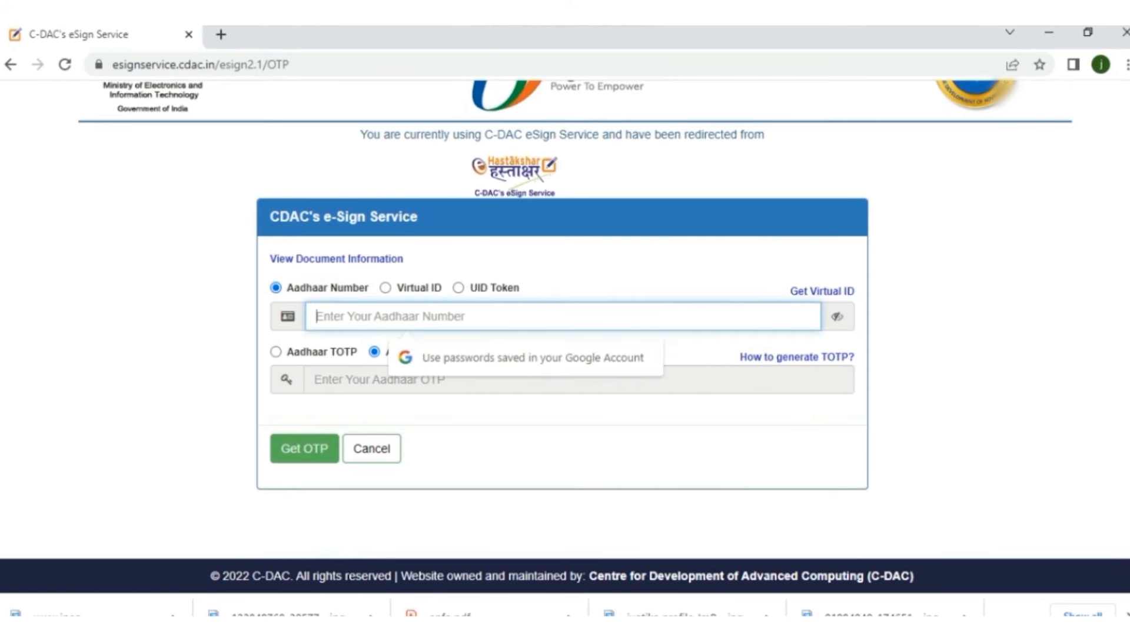
type("1234")
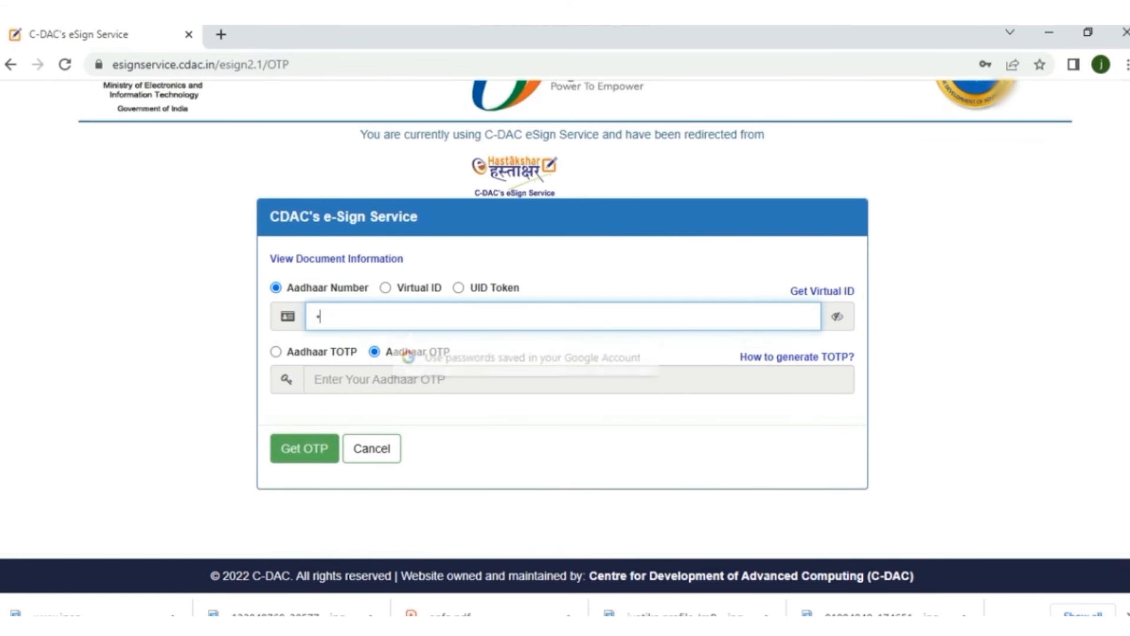
type("56")
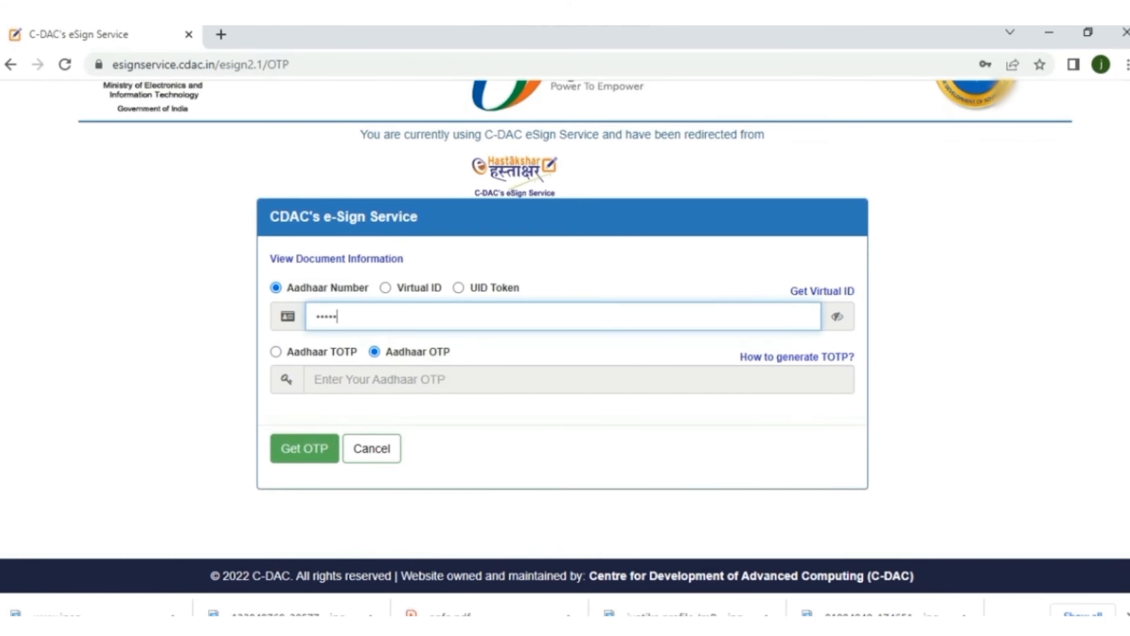
type("789012")
left_click(304, 449)
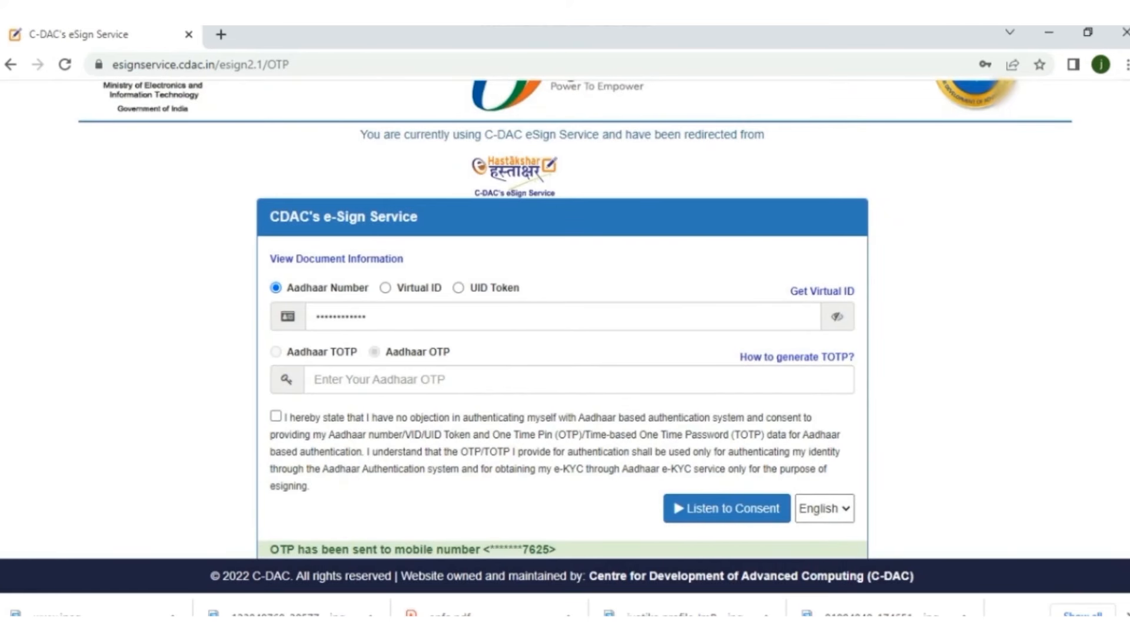
scroll(562, 320, "down", 1)
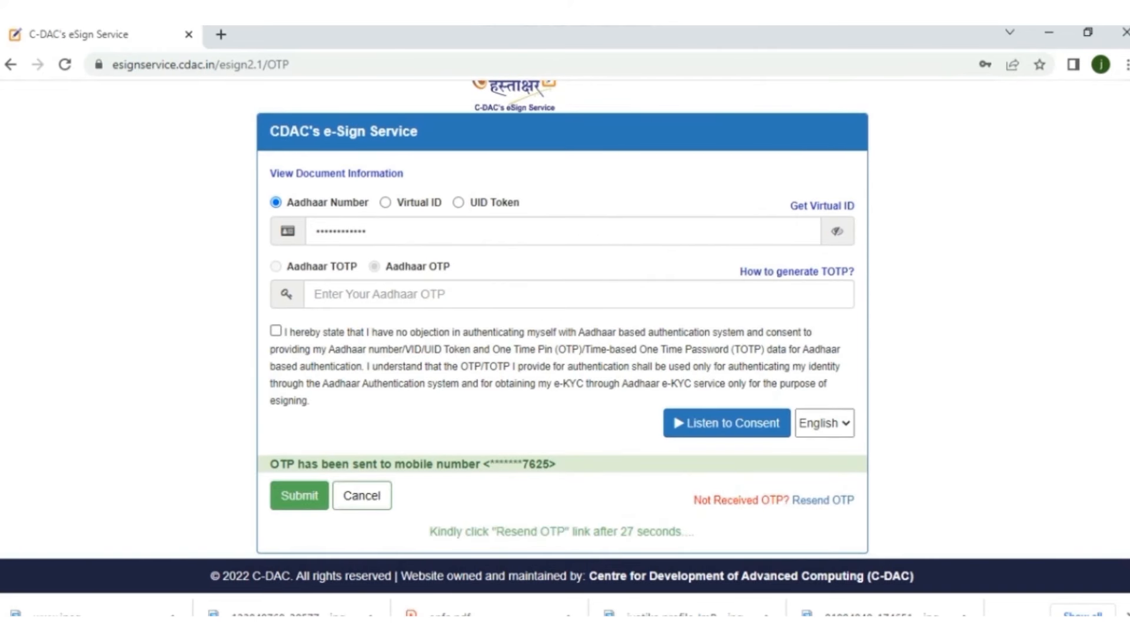
Step: Accept the authentication consent, enter the received OTP and submit it
left_click(276, 330)
left_click(412, 294)
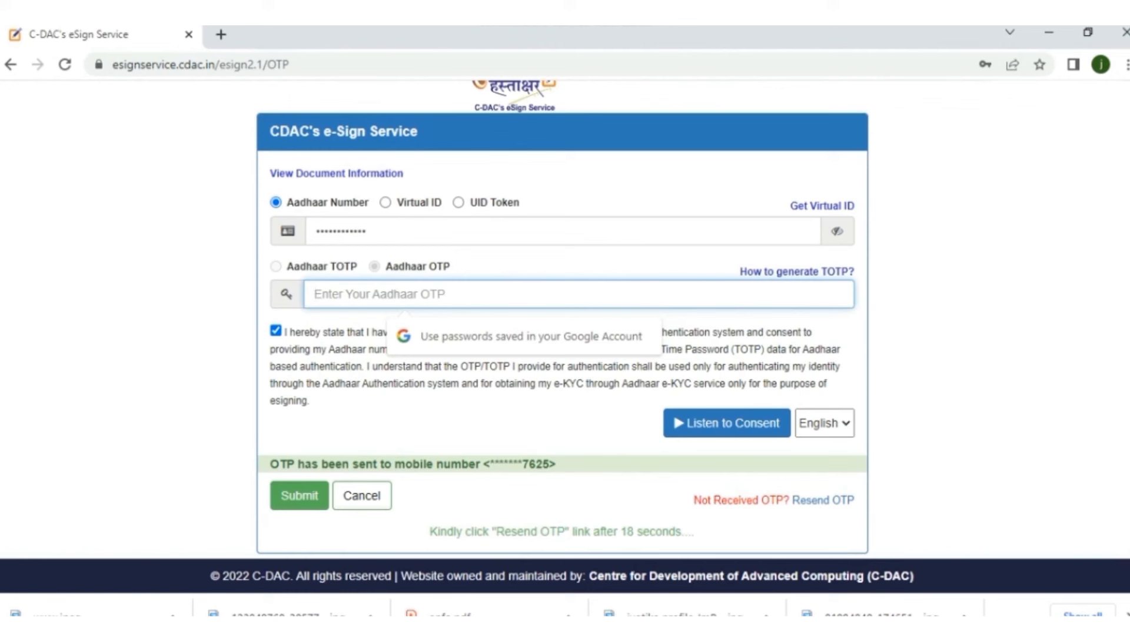
type("••")
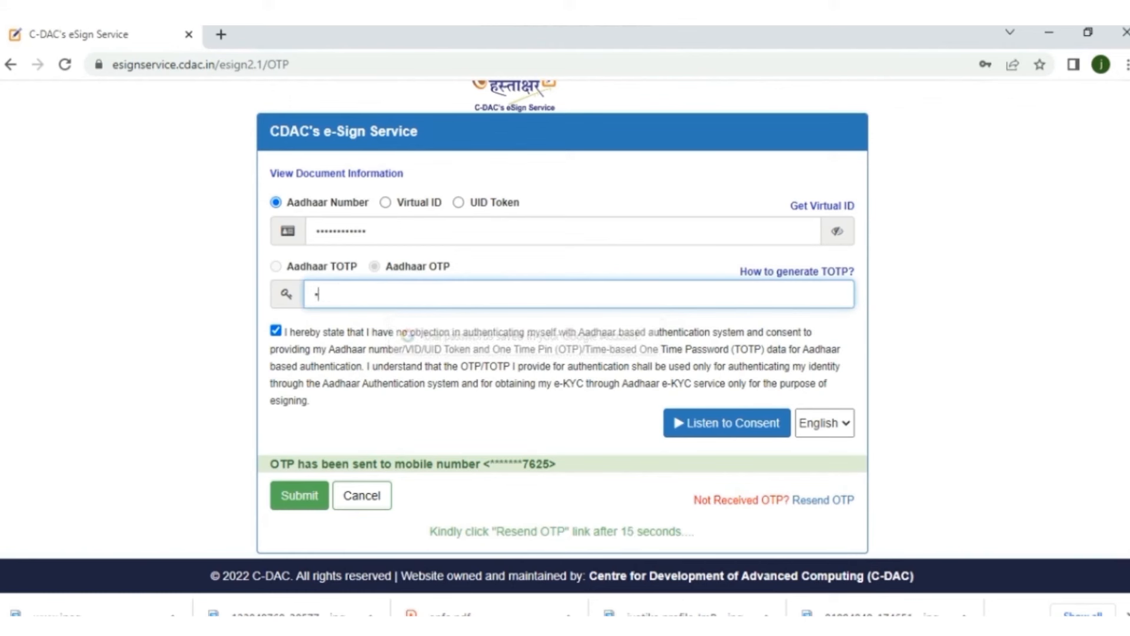
type("••••")
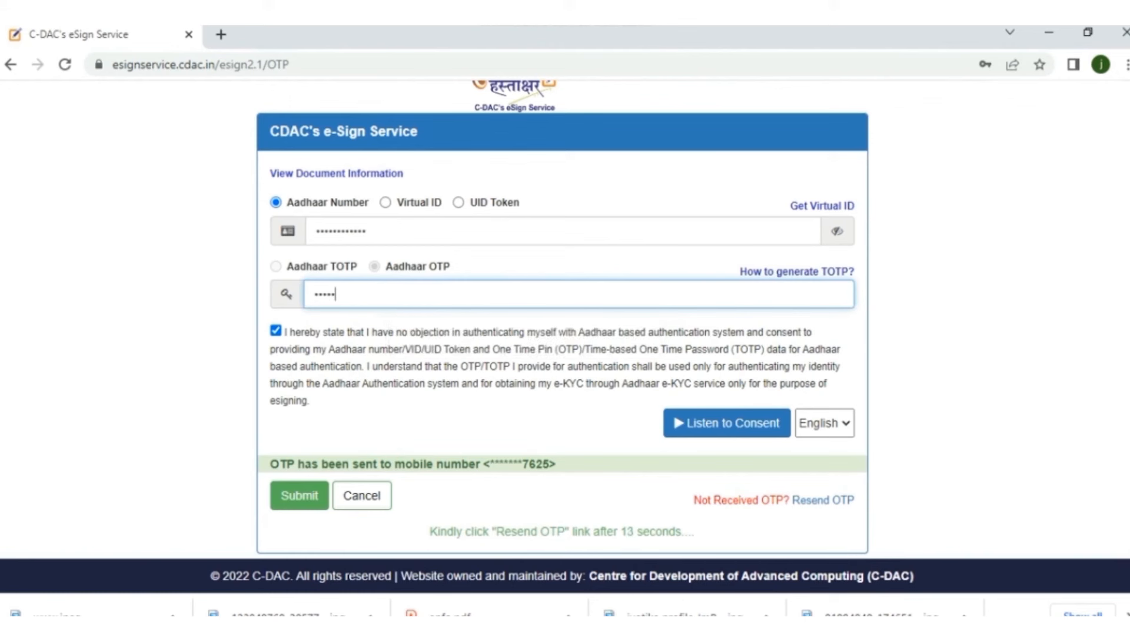
left_click(412, 433)
left_click(299, 495)
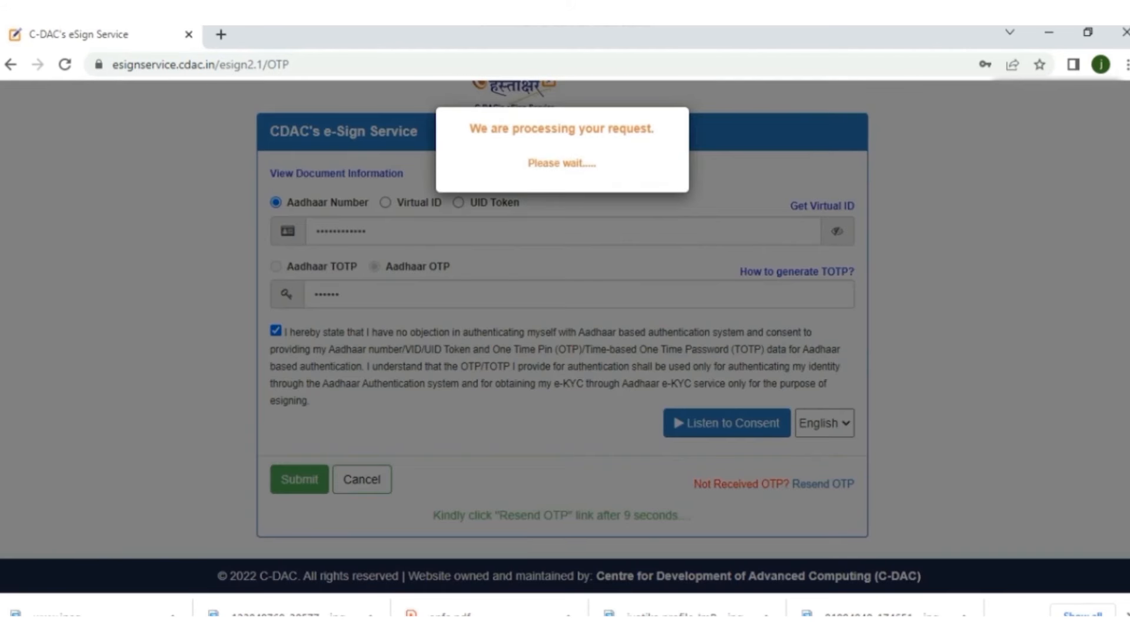